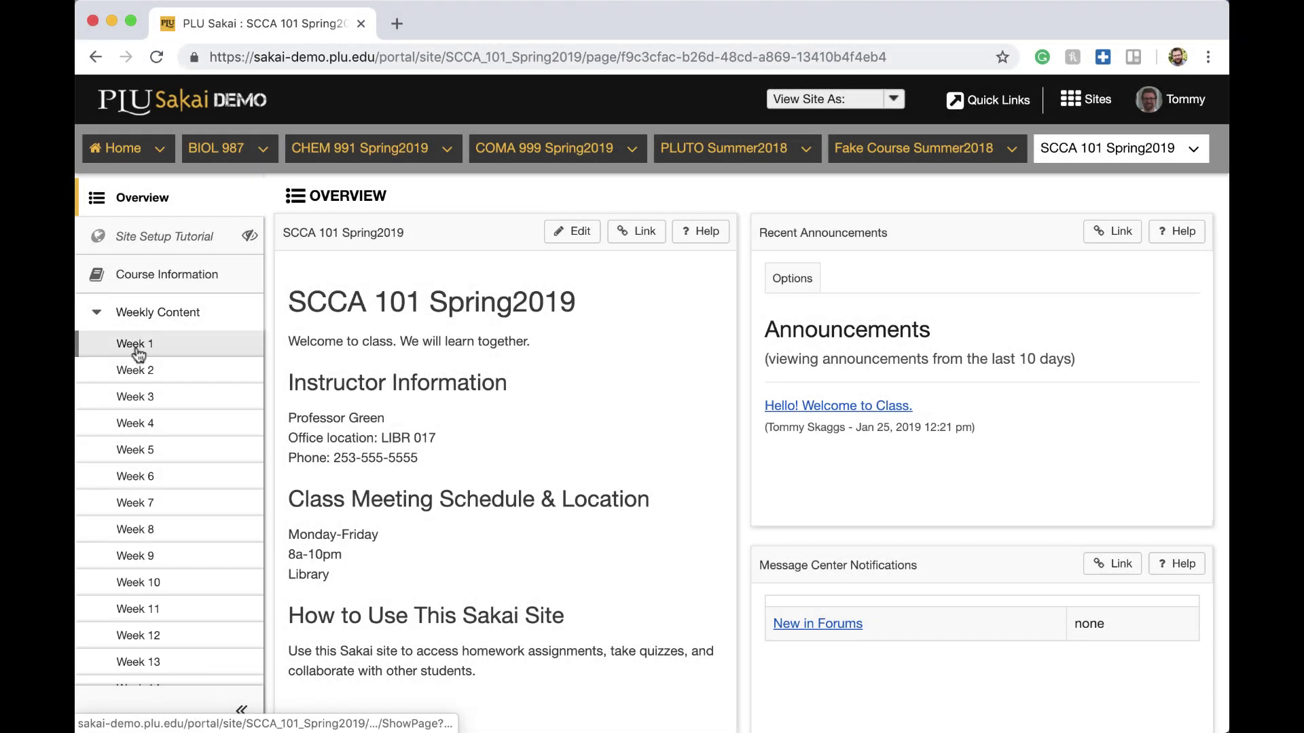
View the Week 1 page, collapse Weekly Content, then open Add Gradebook Item in the gradebook.
click(136, 346)
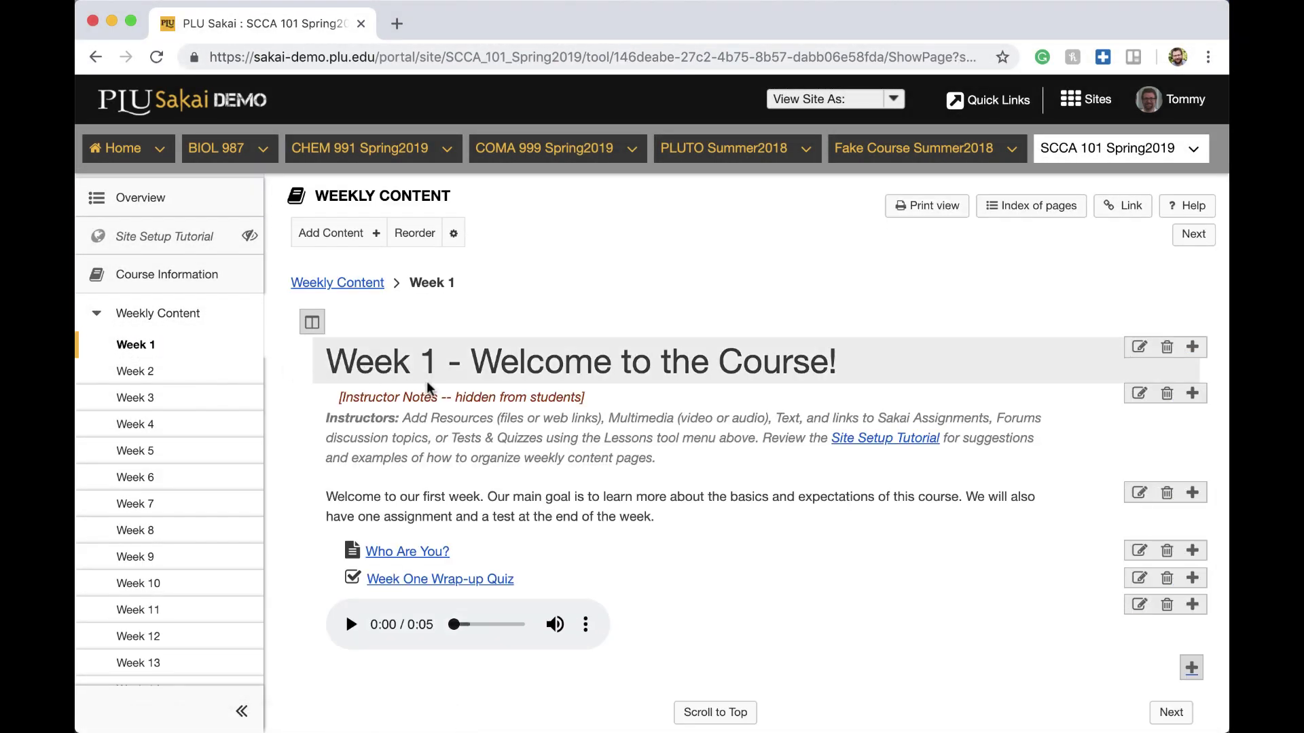
scroll(907, 292, down, 2)
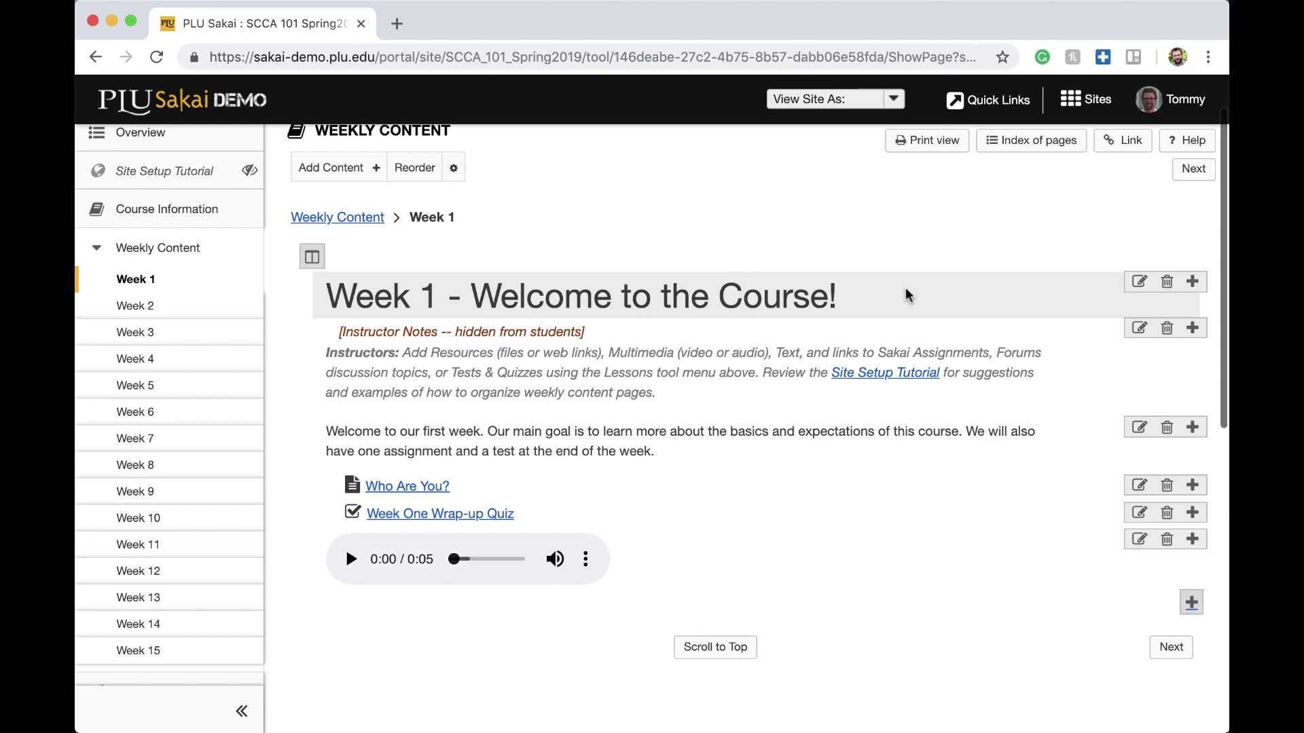
scroll(905, 294, up, 3)
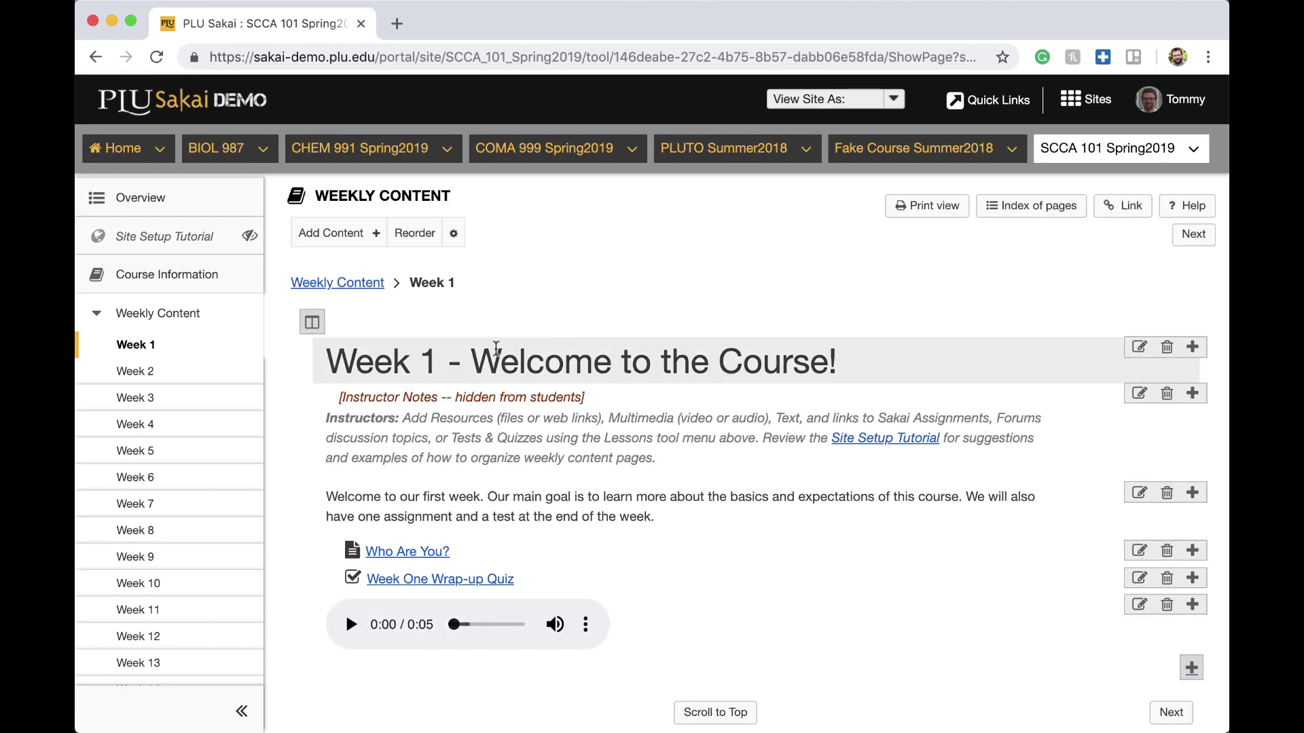
click(105, 325)
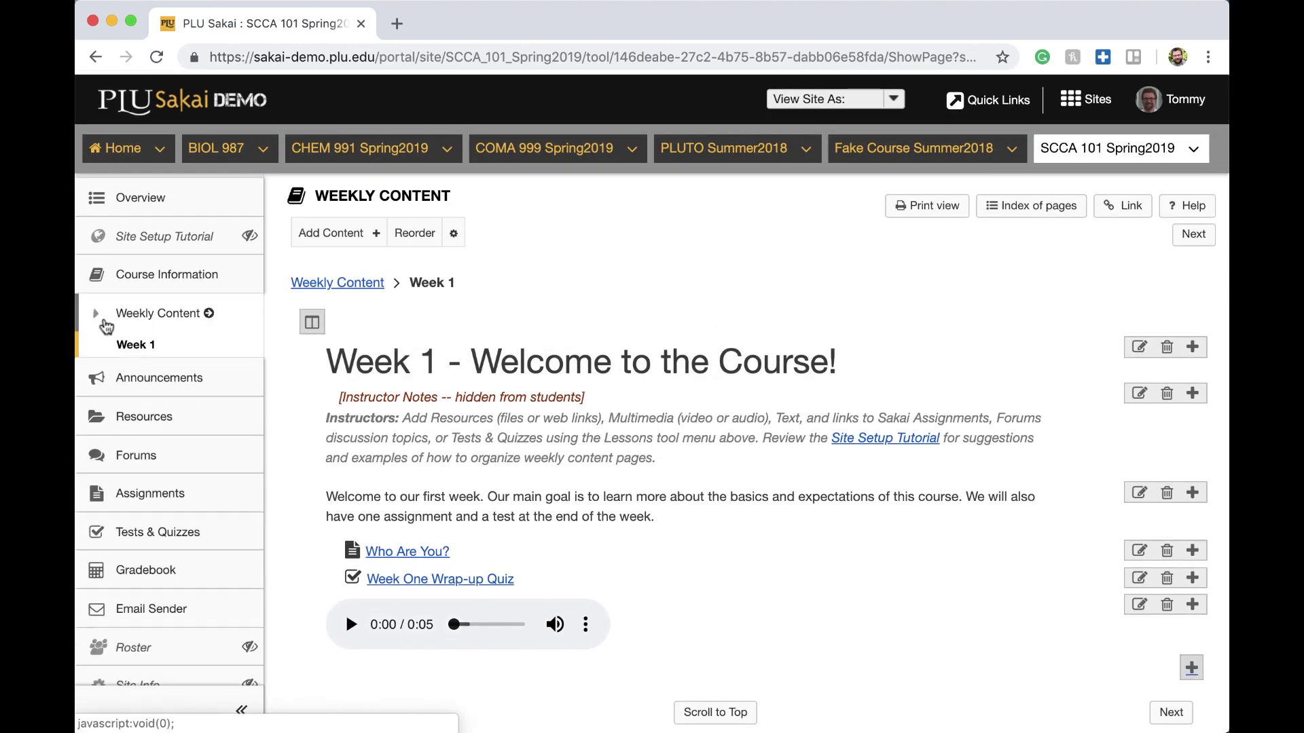
click(128, 550)
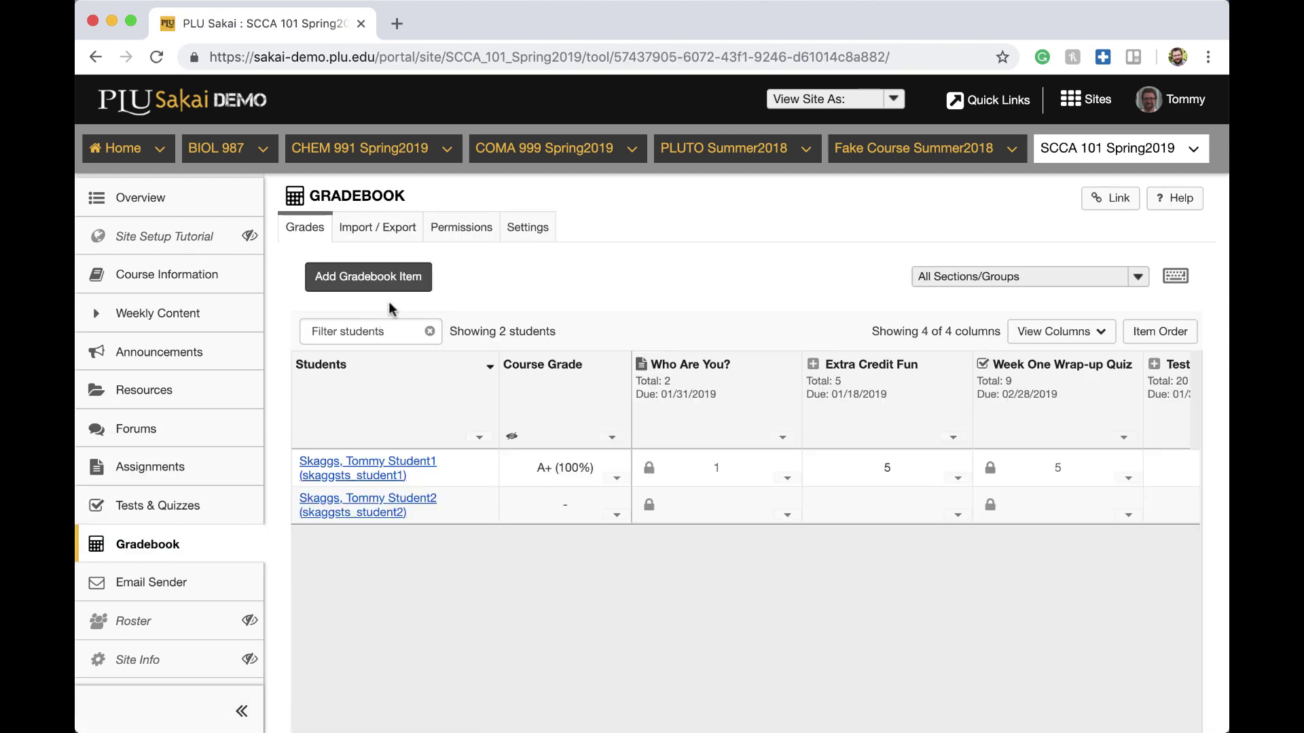
click(401, 282)
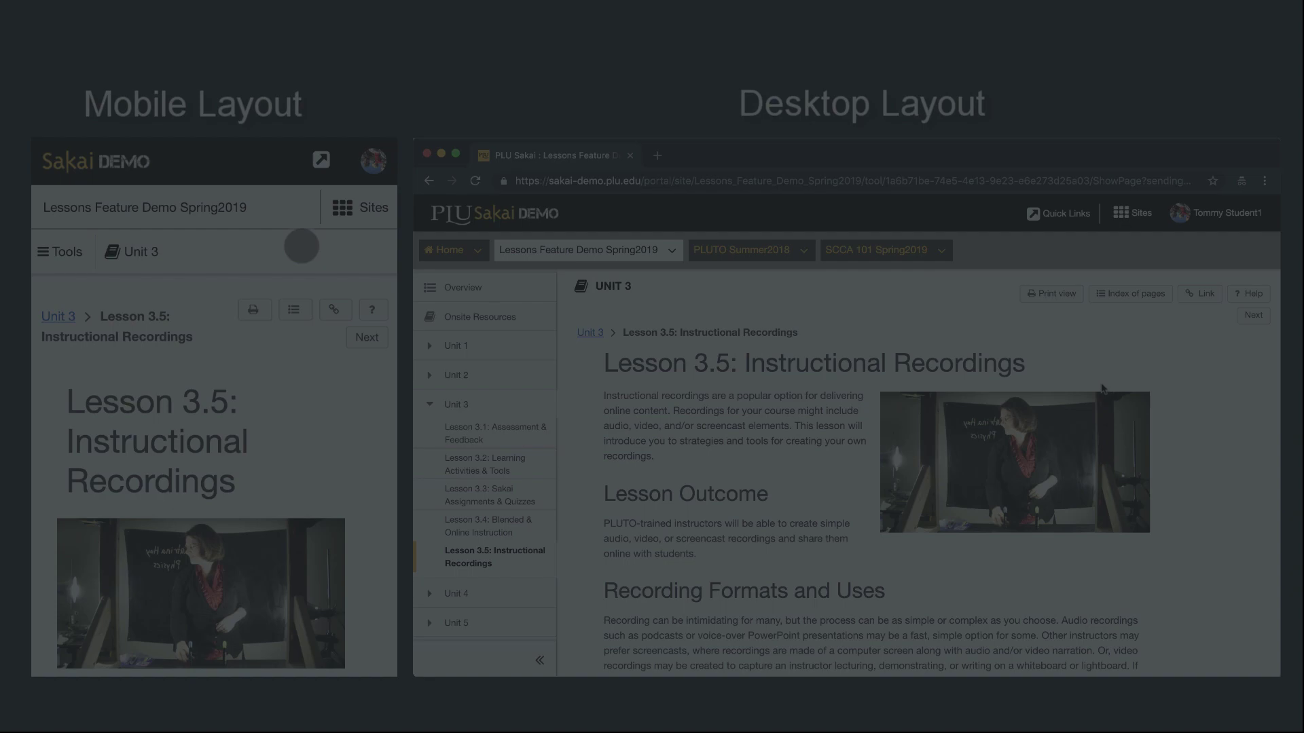
Scroll both Lesson 3.5 layouts down to Peer Examples and 'Recording Tools, Apps, and Software'.
scroll(1103, 388, down, 2)
scroll(301, 246, down, 7)
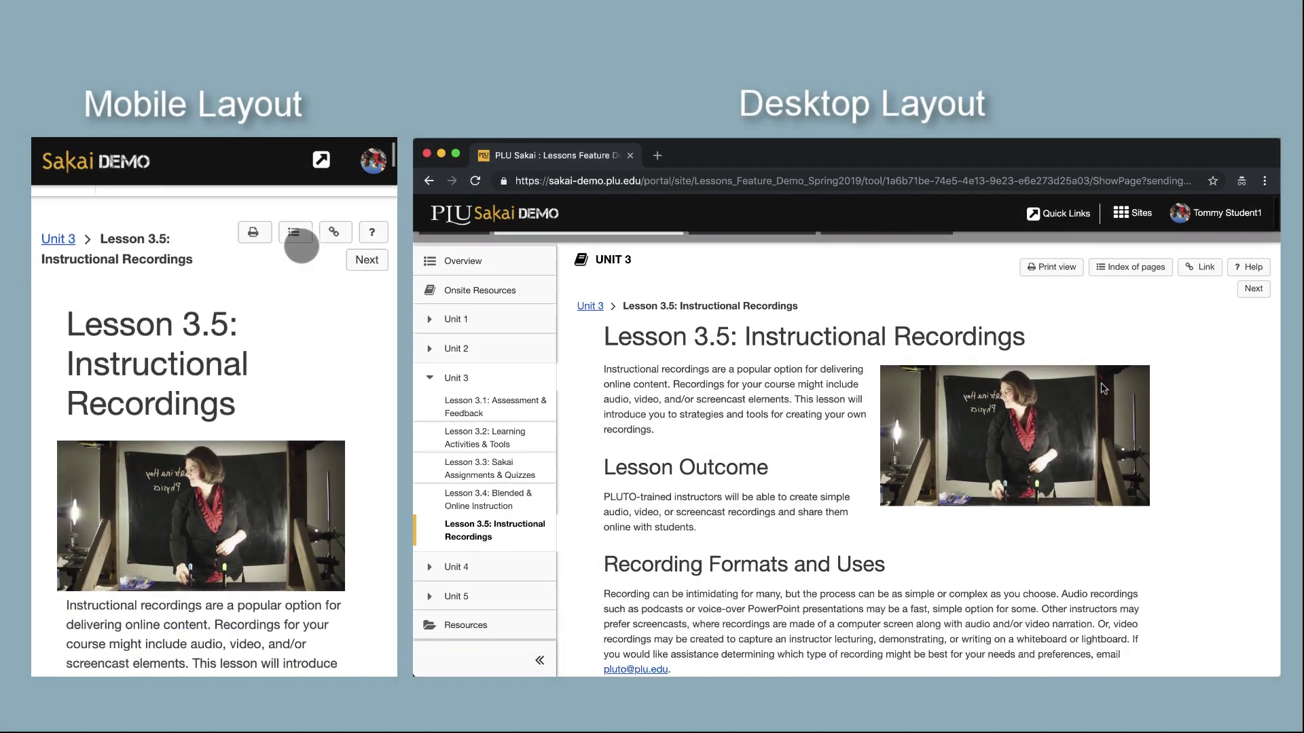
scroll(1104, 388, down, 5)
scroll(301, 246, down, 10)
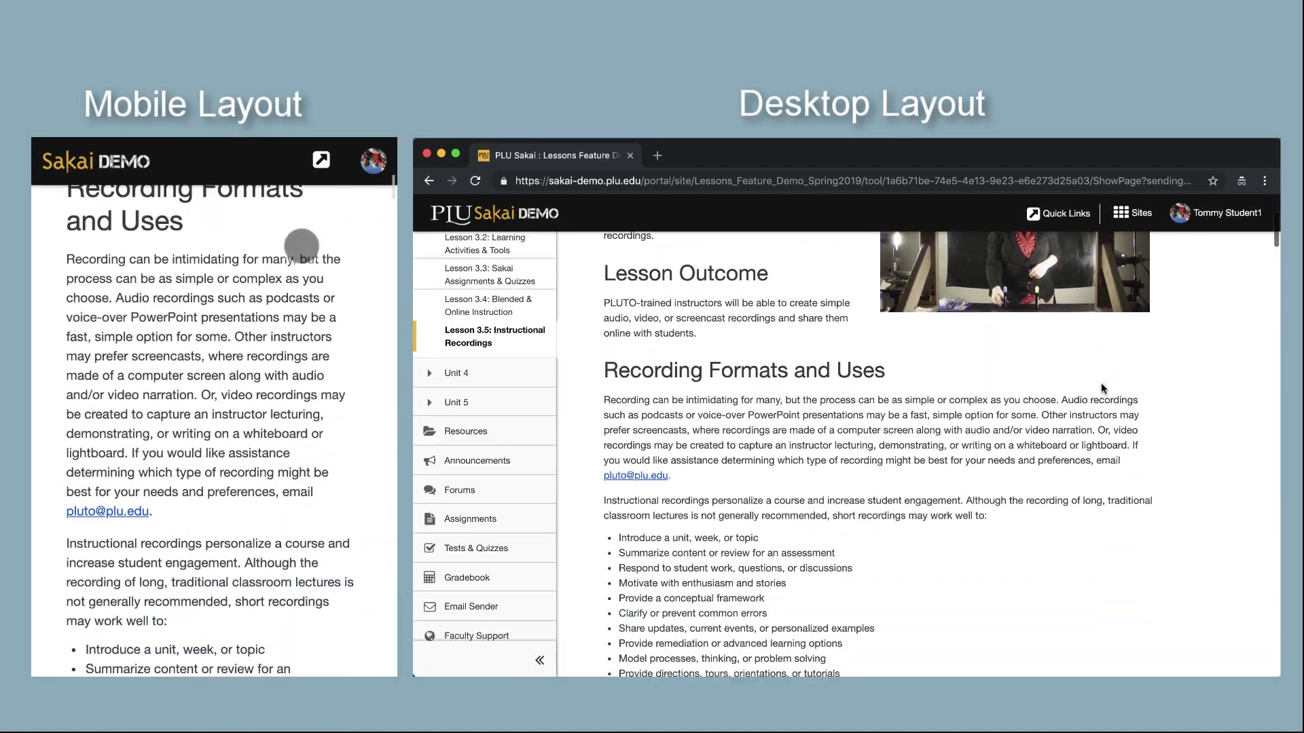
scroll(1102, 389, down, 6)
scroll(301, 246, down, 10)
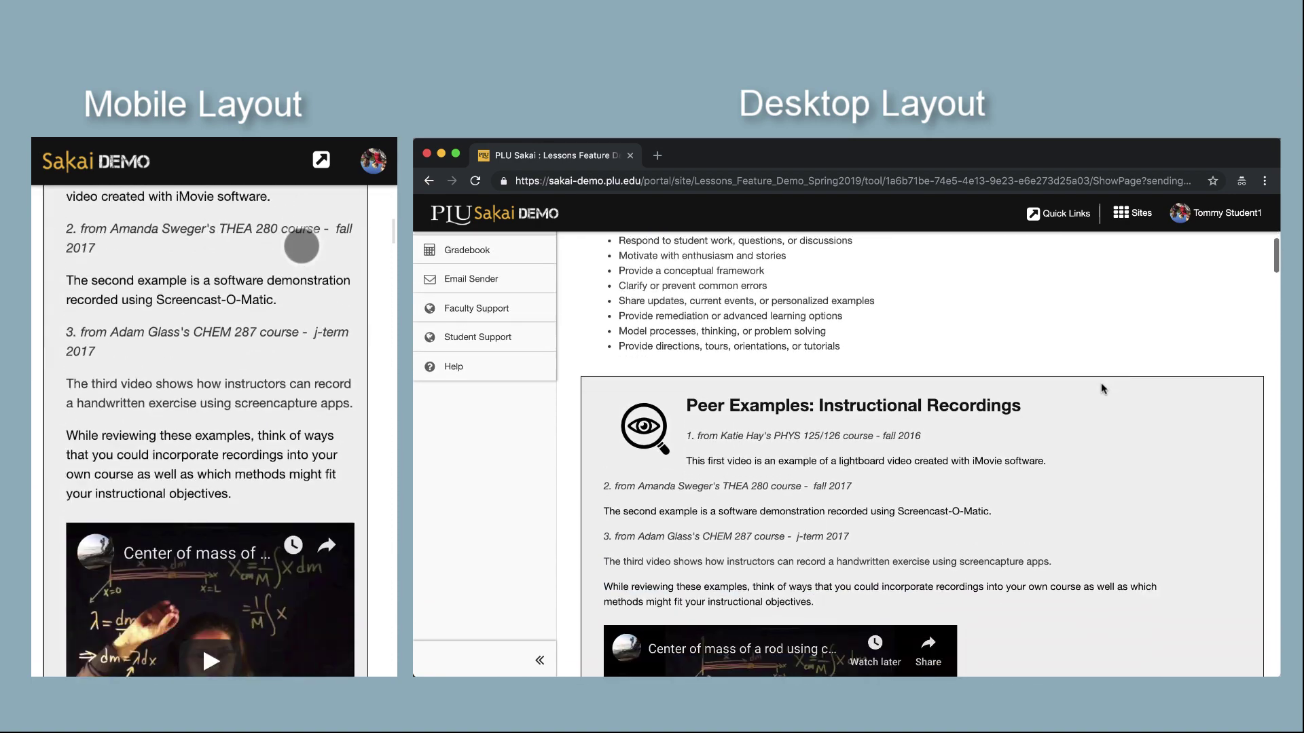
scroll(1101, 388, down, 7)
scroll(302, 246, down, 10)
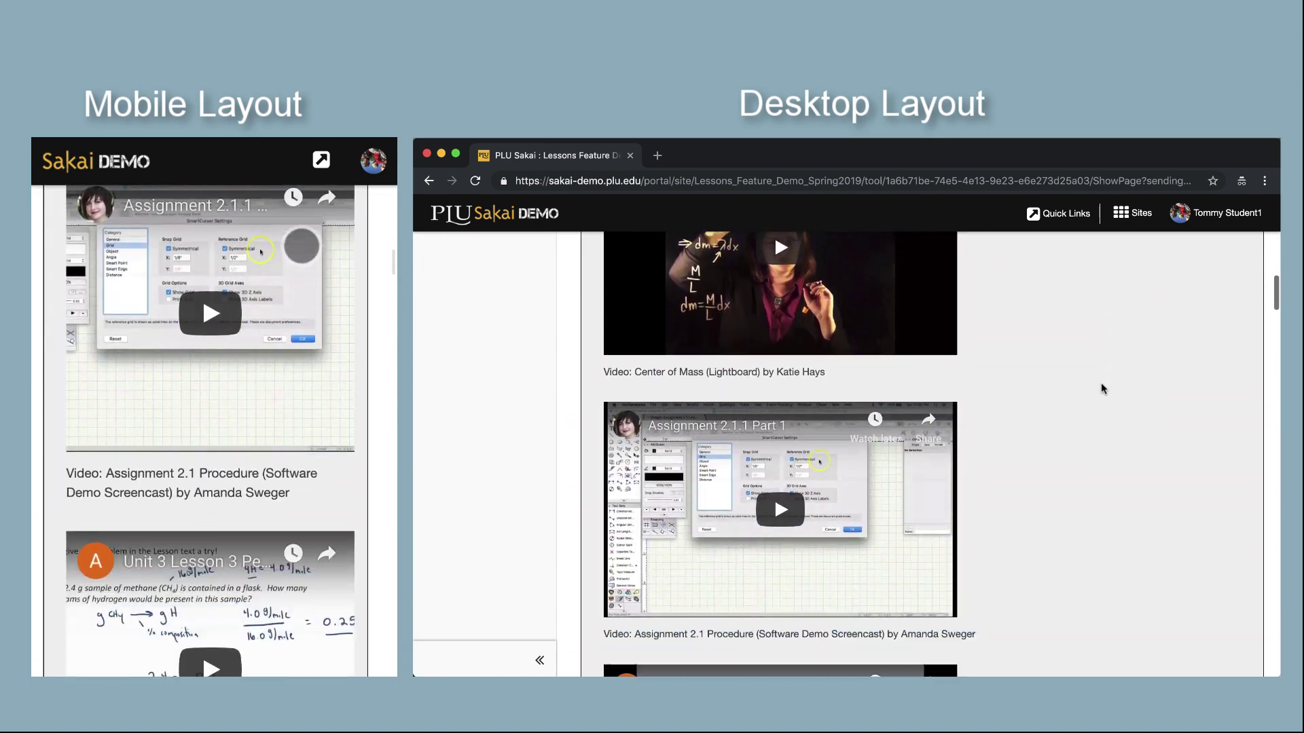
scroll(1102, 388, down, 8)
scroll(302, 246, down, 10)
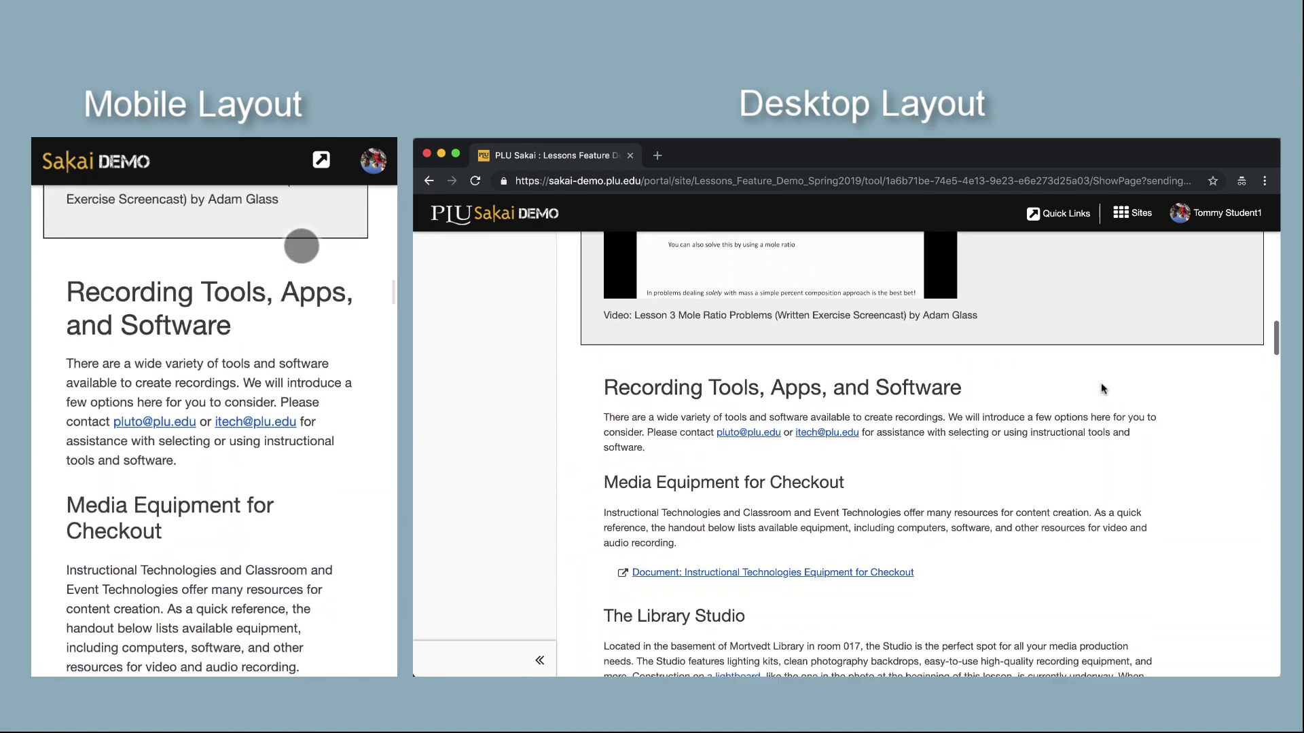
scroll(1101, 389, down, 3)
scroll(302, 246, down, 4)
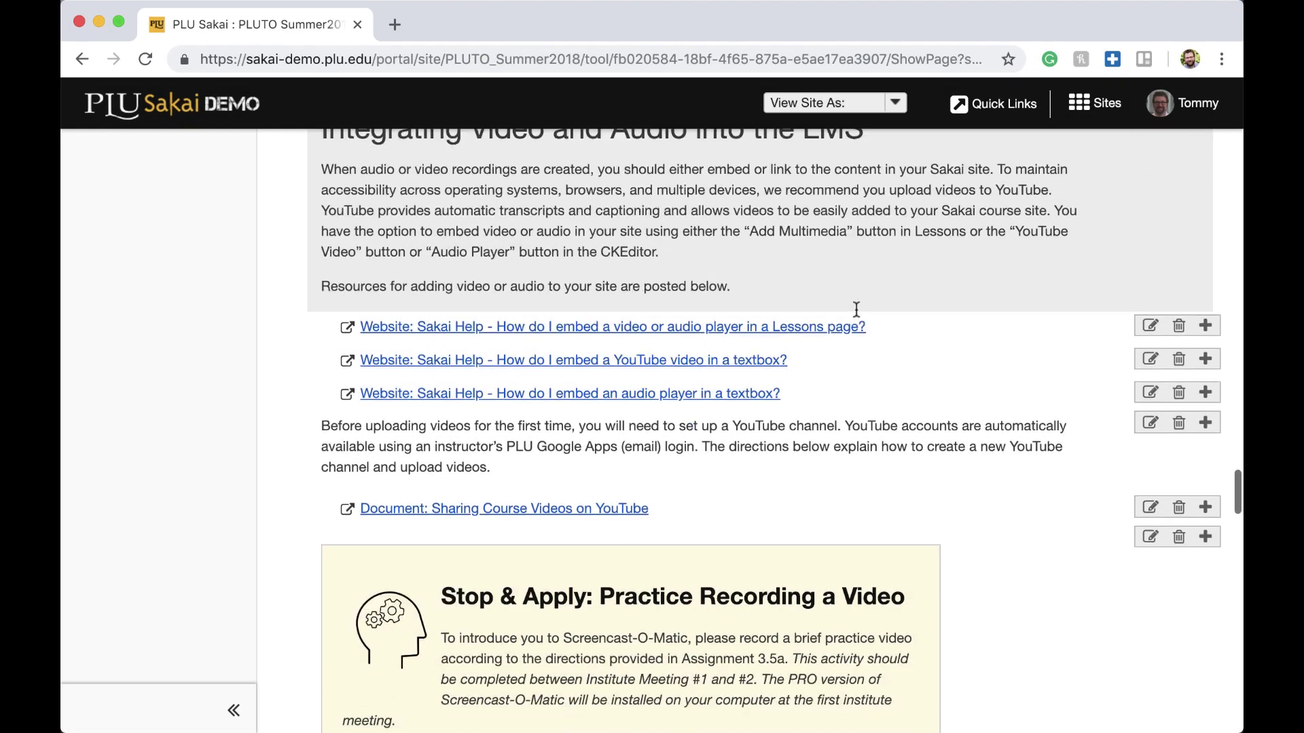
Scroll to the bottom of the PLUTO Summer2018 lesson and open Quick Links.
scroll(857, 310, down, 20)
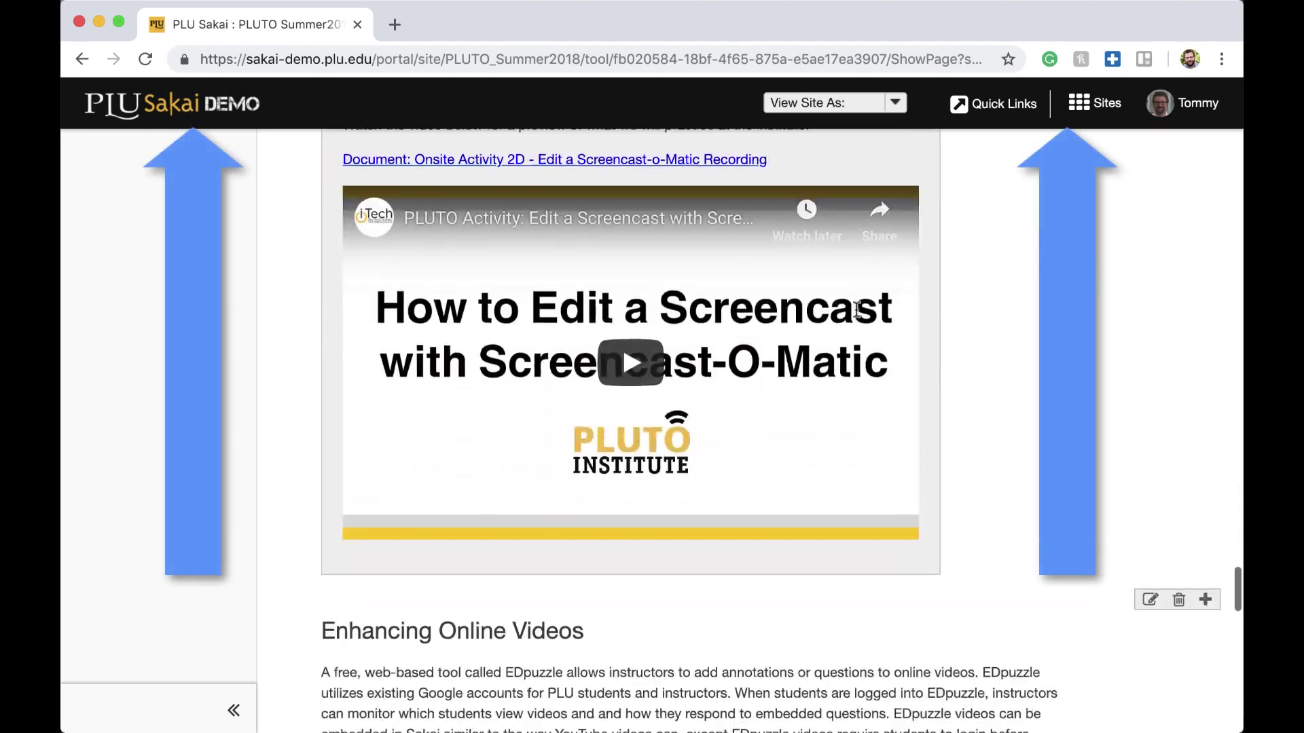
scroll(856, 309, down, 7)
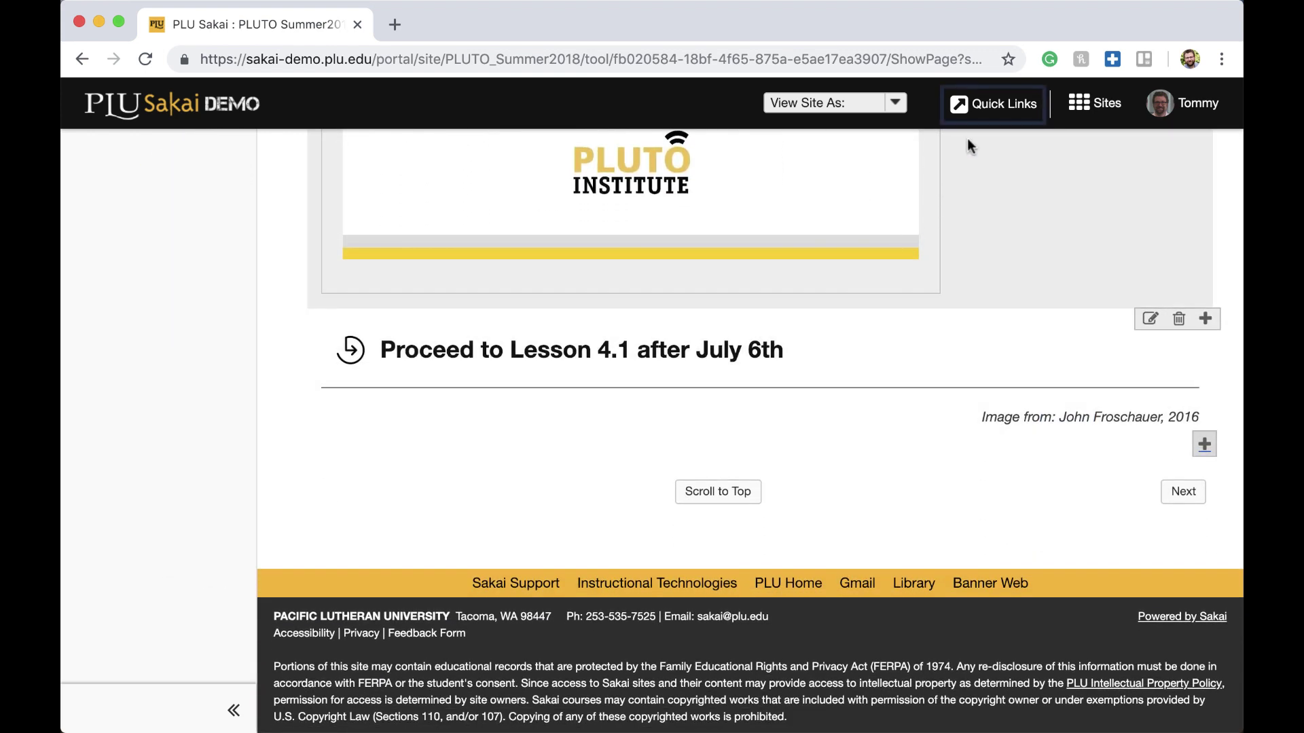
click(988, 101)
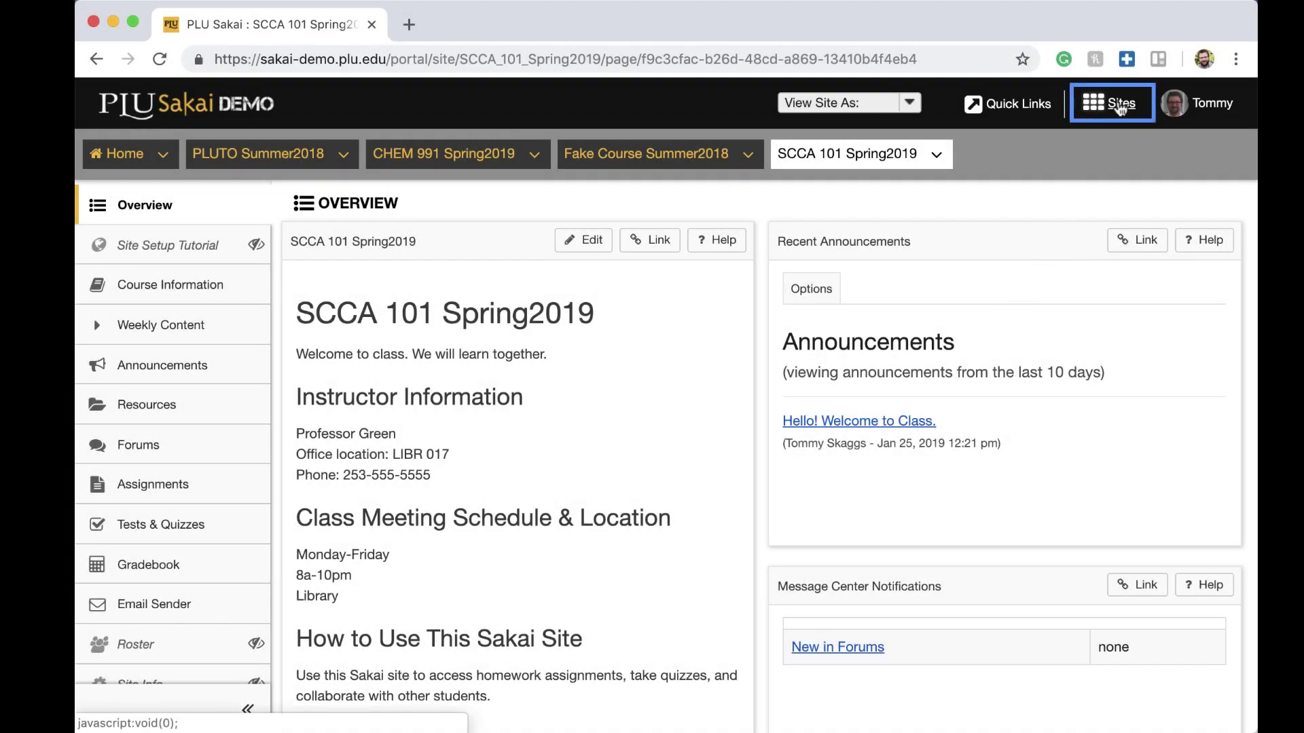
In the Sites panel, try a 'chem' filter, clear it, and star COMA 999 and BIOL 987.
click(1120, 110)
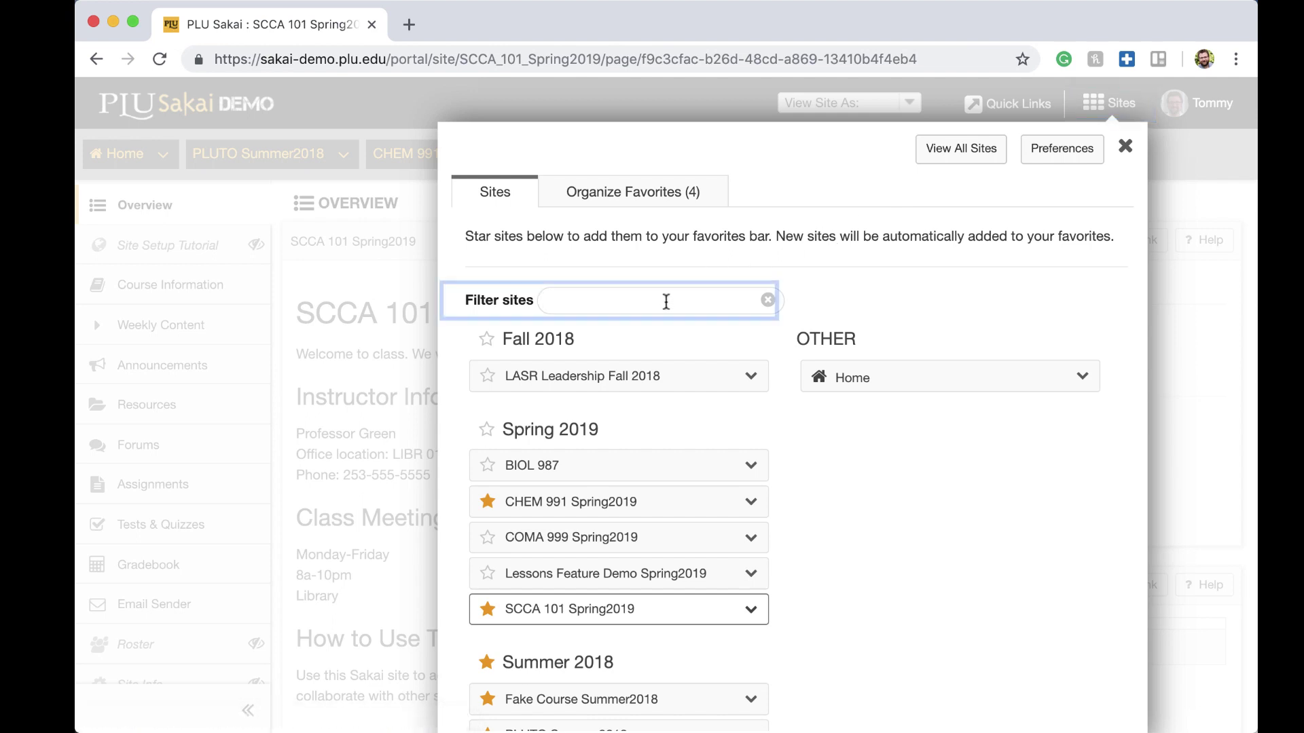
click(667, 301)
text(chem)
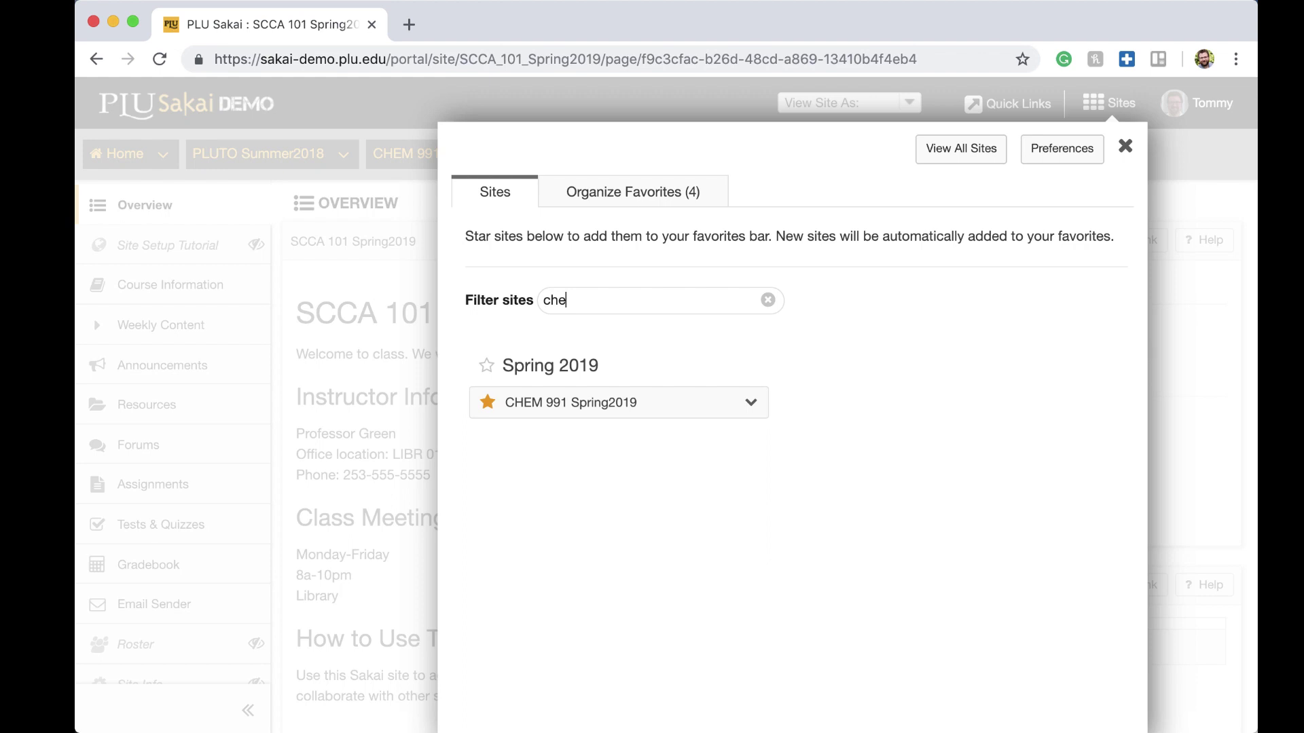
key(BackSpace)
key(BackSpace)
key(BackSpace)
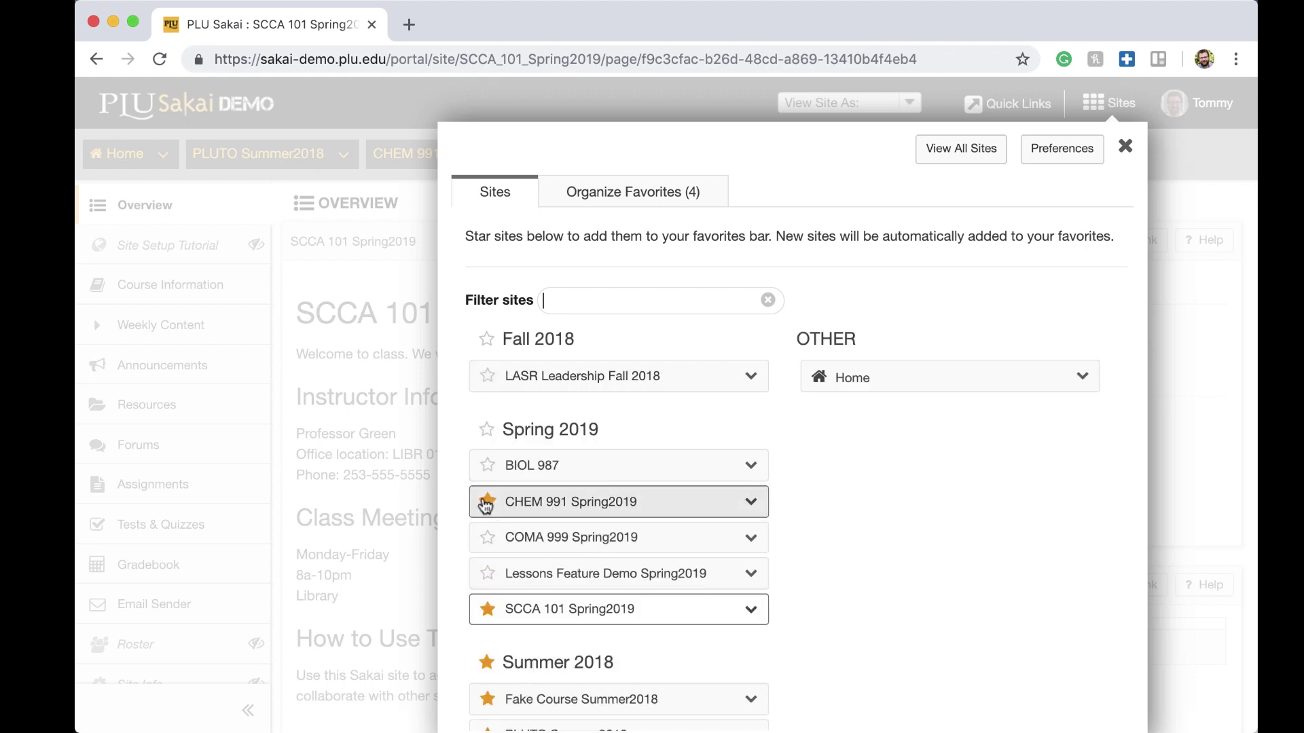
click(486, 542)
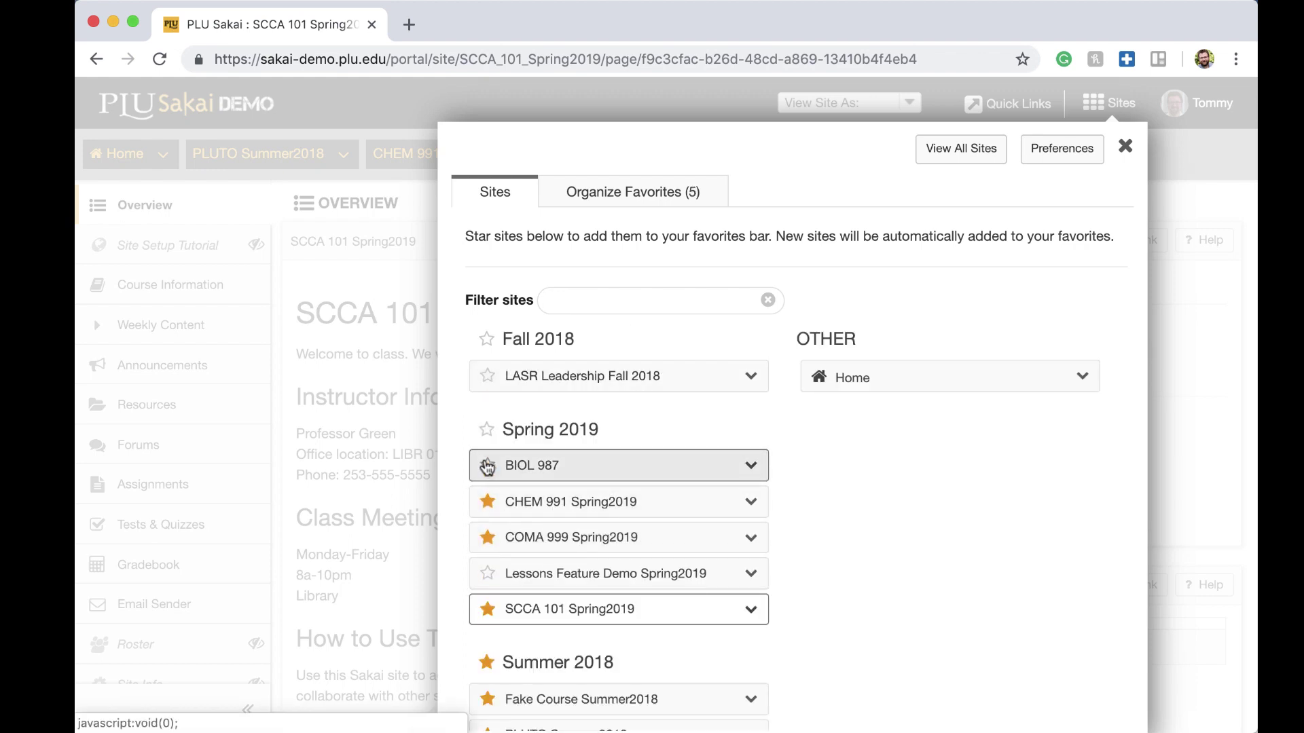
click(487, 465)
Reorder favorites: PLUTO Summer2018 below Fake Course Summer2018, COMA 999 Spring2019 above PLUTO.
click(620, 194)
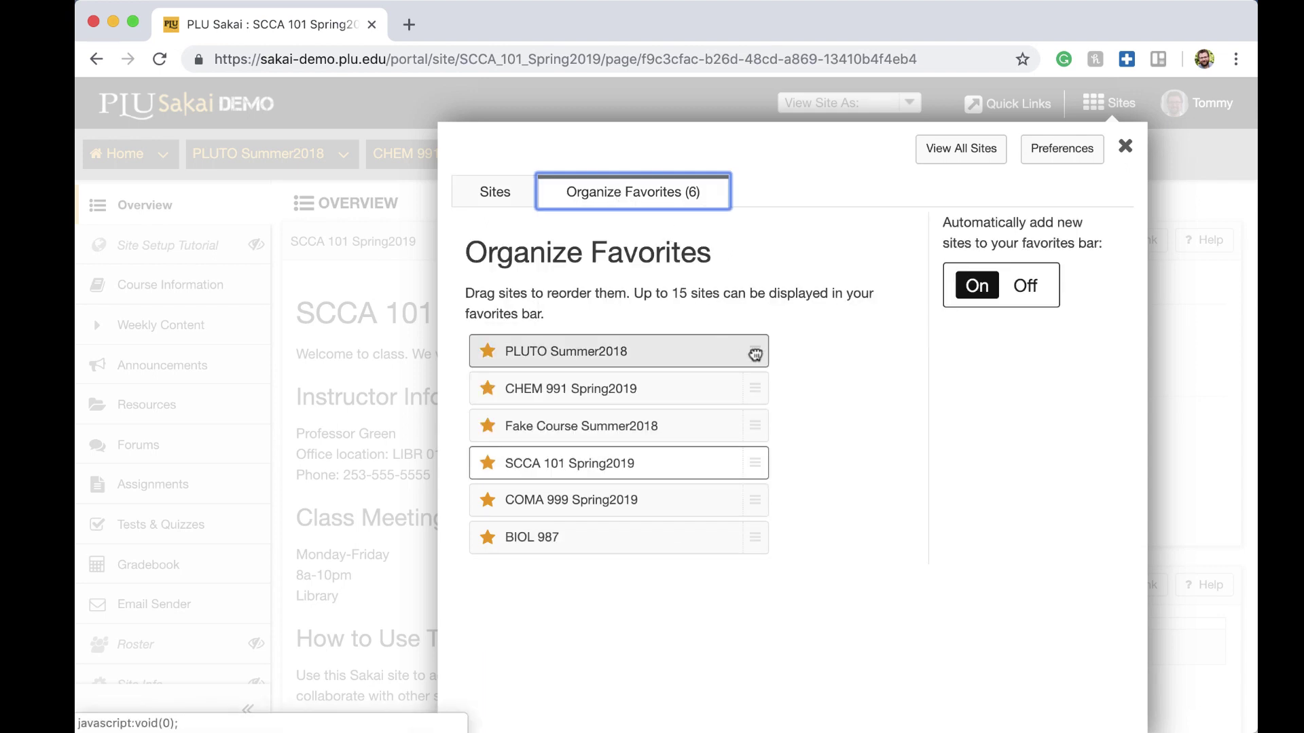
drag(754, 351, 751, 441)
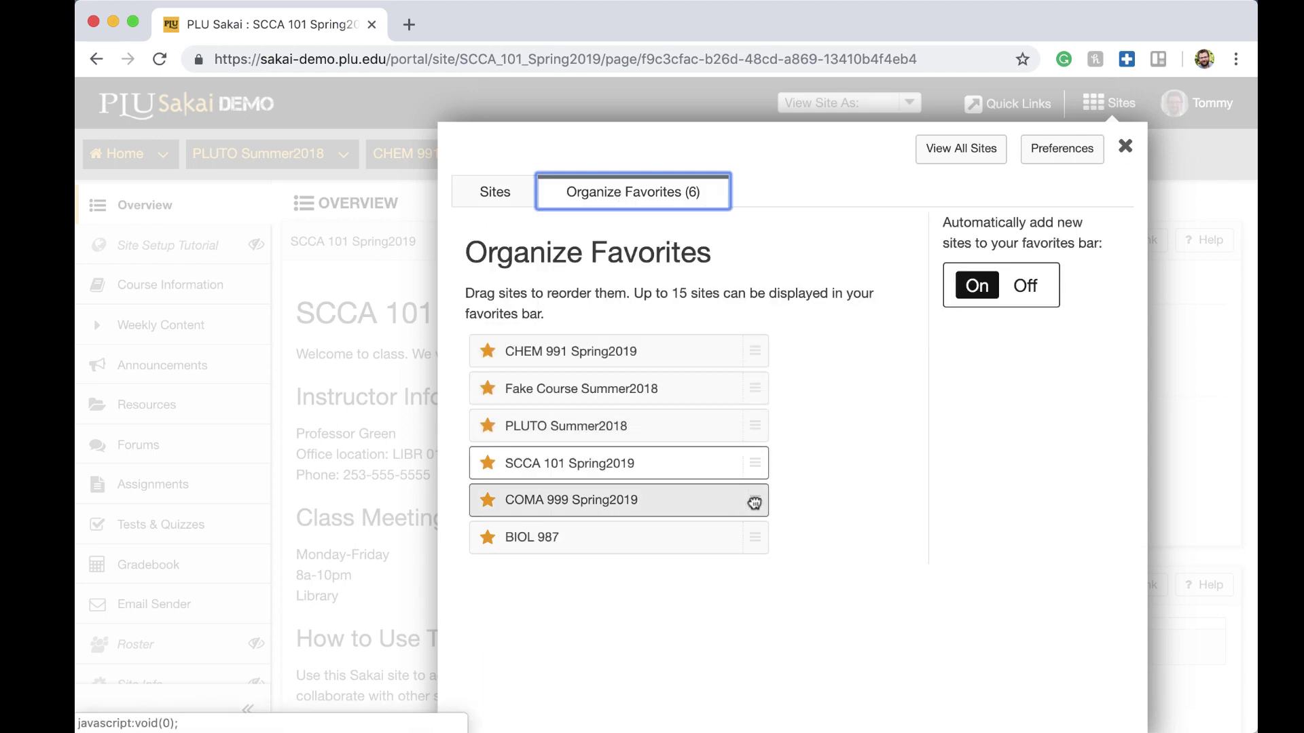
drag(753, 499, 754, 424)
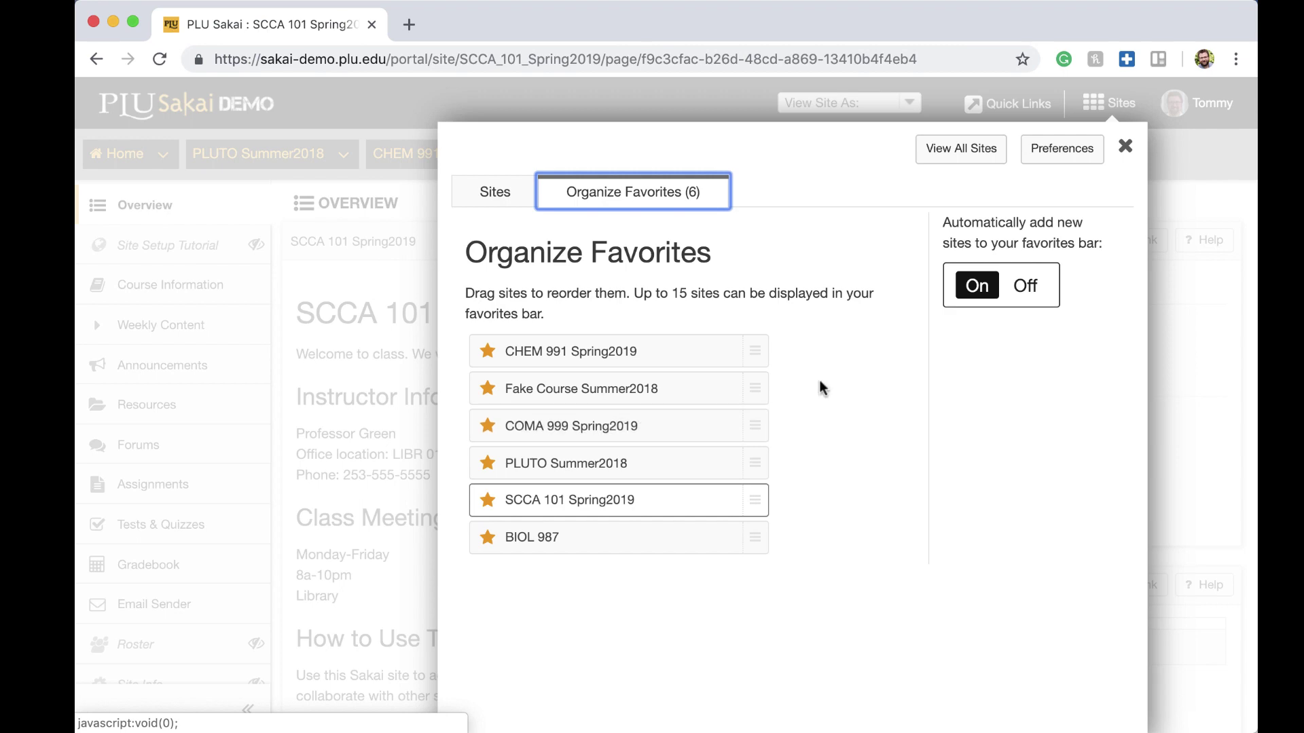
Close the sites panel, reload to show updated favorites, and open the profile picture dialog.
click(1124, 148)
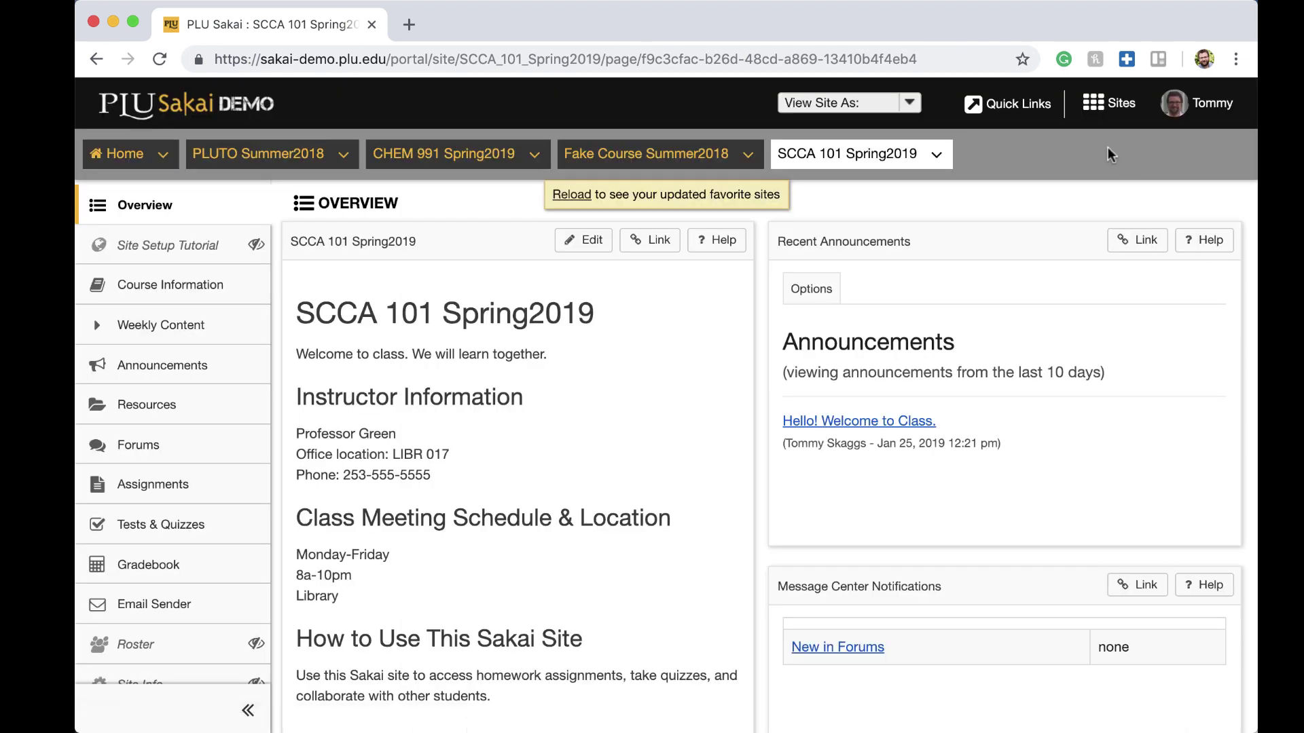
click(569, 197)
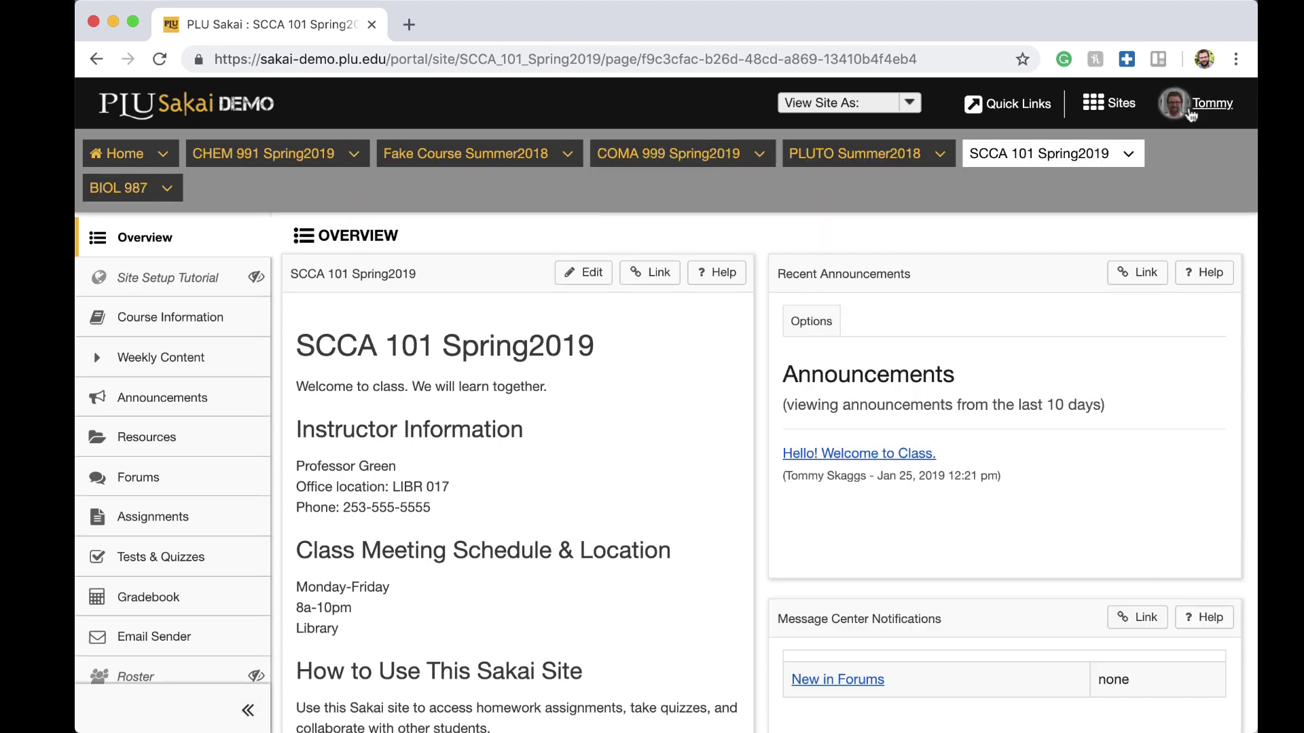
click(1190, 114)
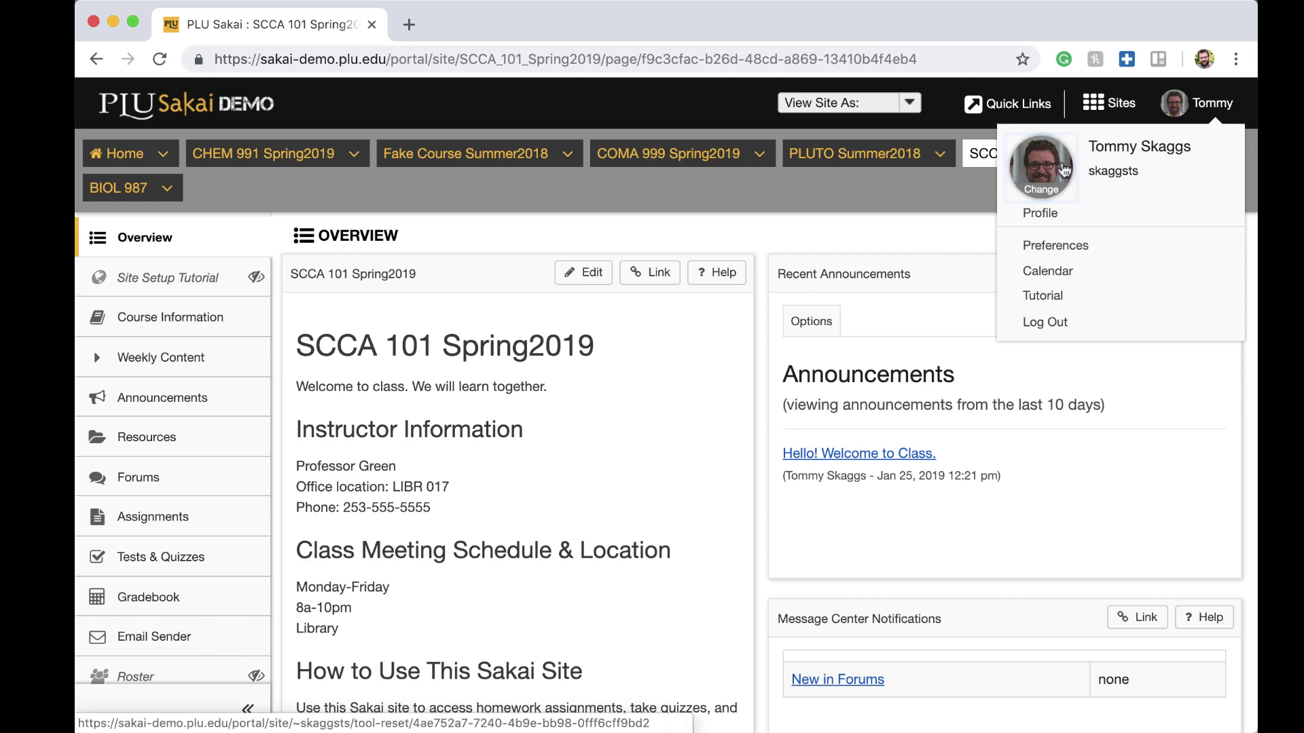
click(1065, 169)
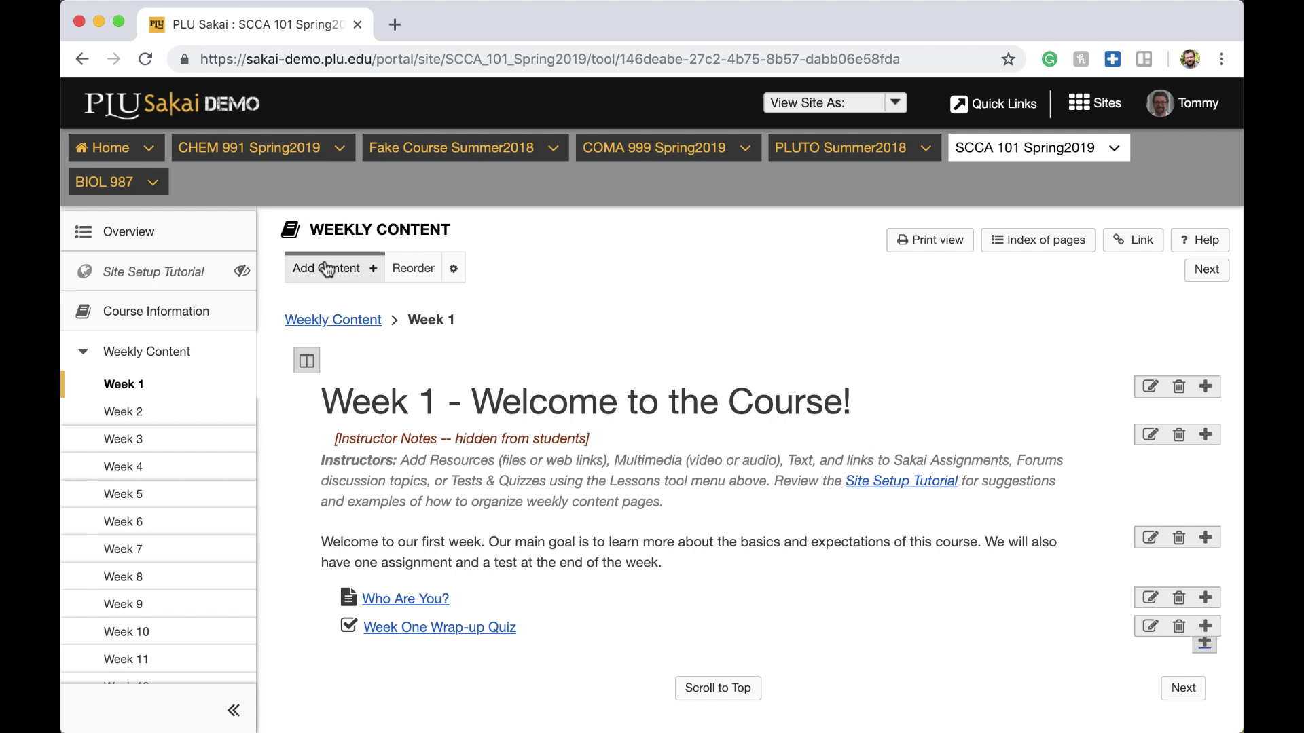
Add a text item to Week 1 reading 'This is the full Rich-Text Editor!'.
click(328, 270)
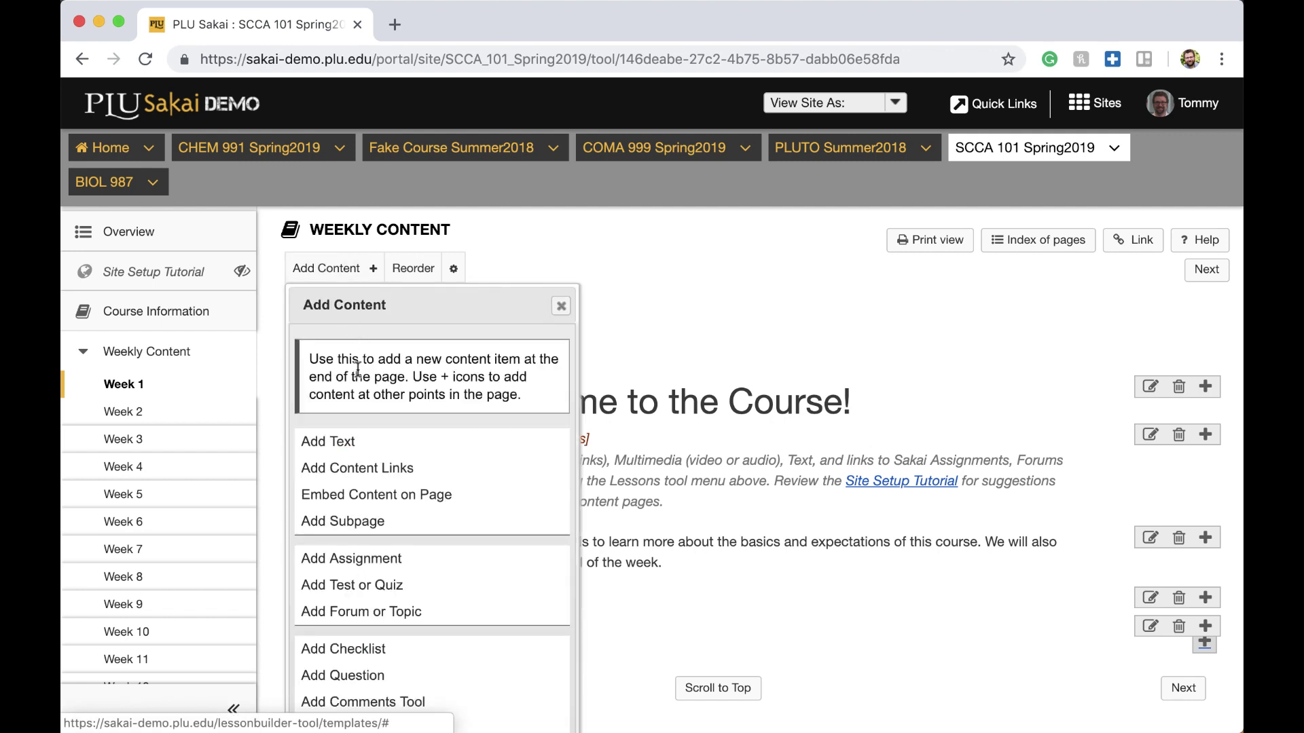
click(354, 443)
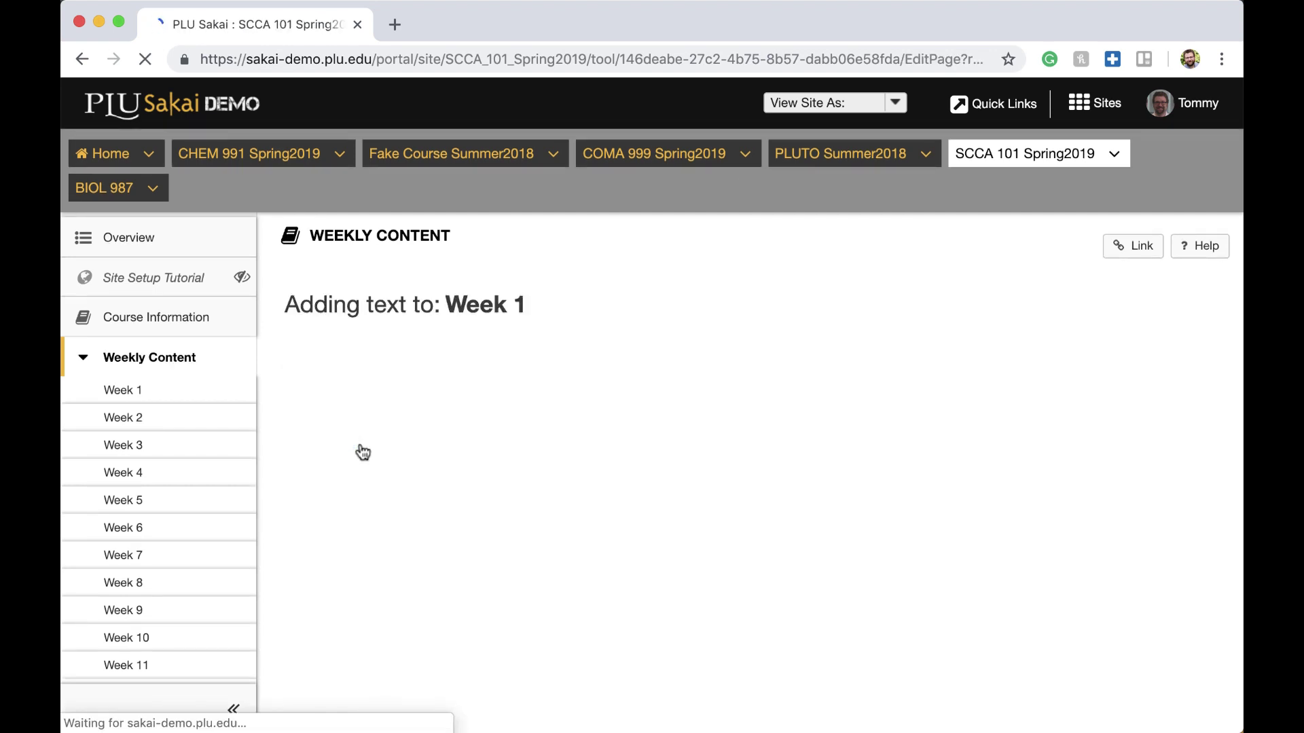
click(361, 450)
text(This is the full Rich-T)
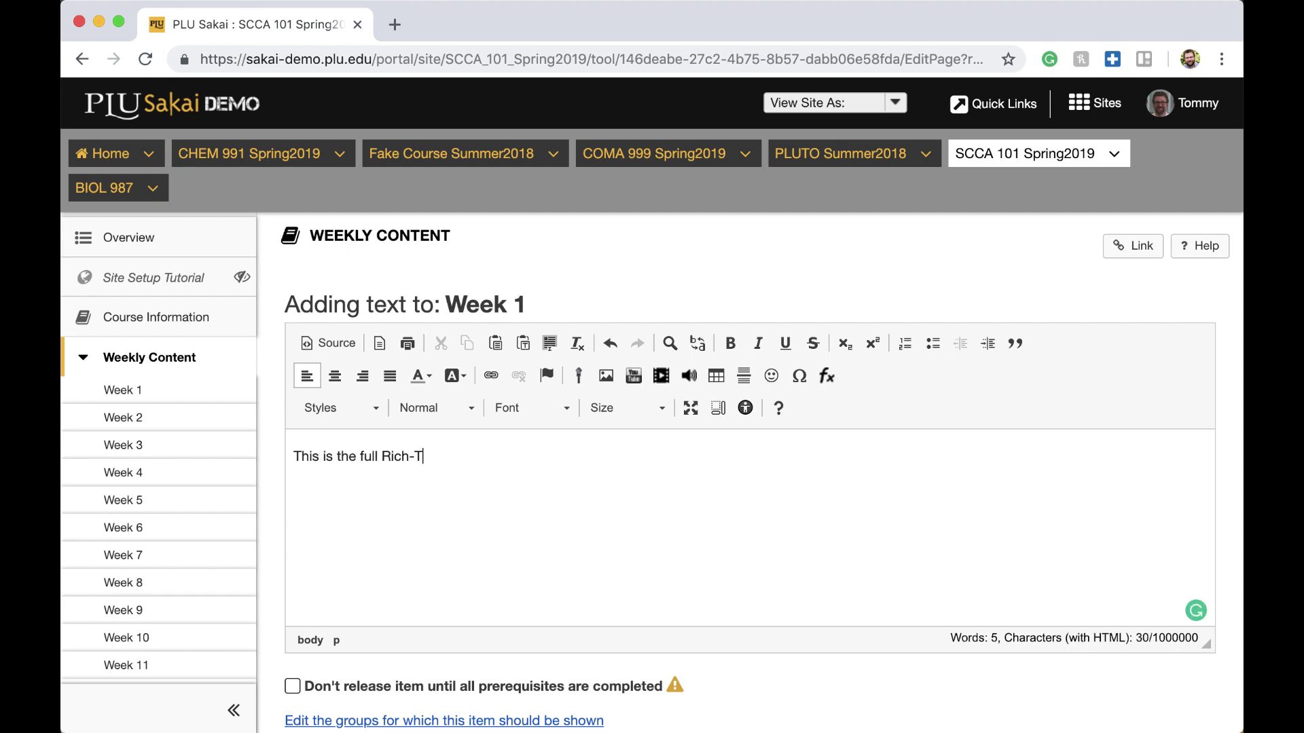
text(ext Editor!)
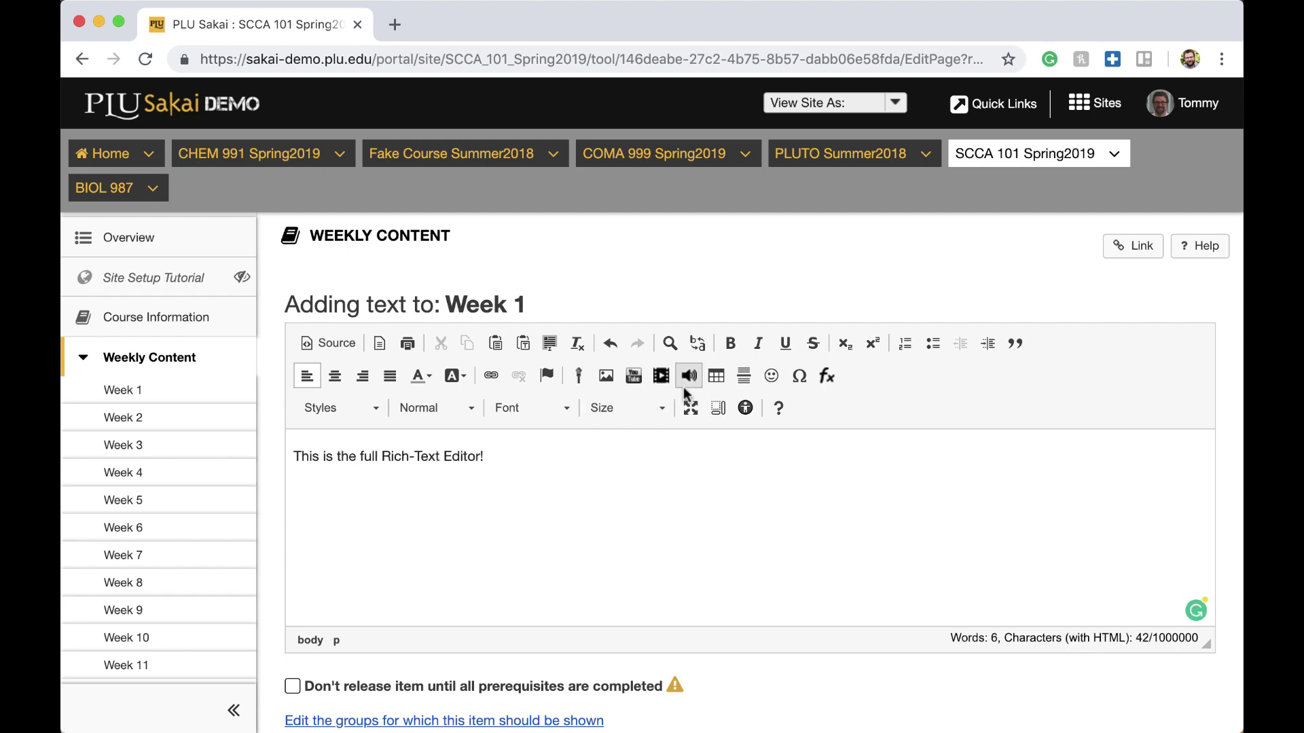
Set the Editor preference to Force basic/mobile mode and update preferences.
click(1196, 107)
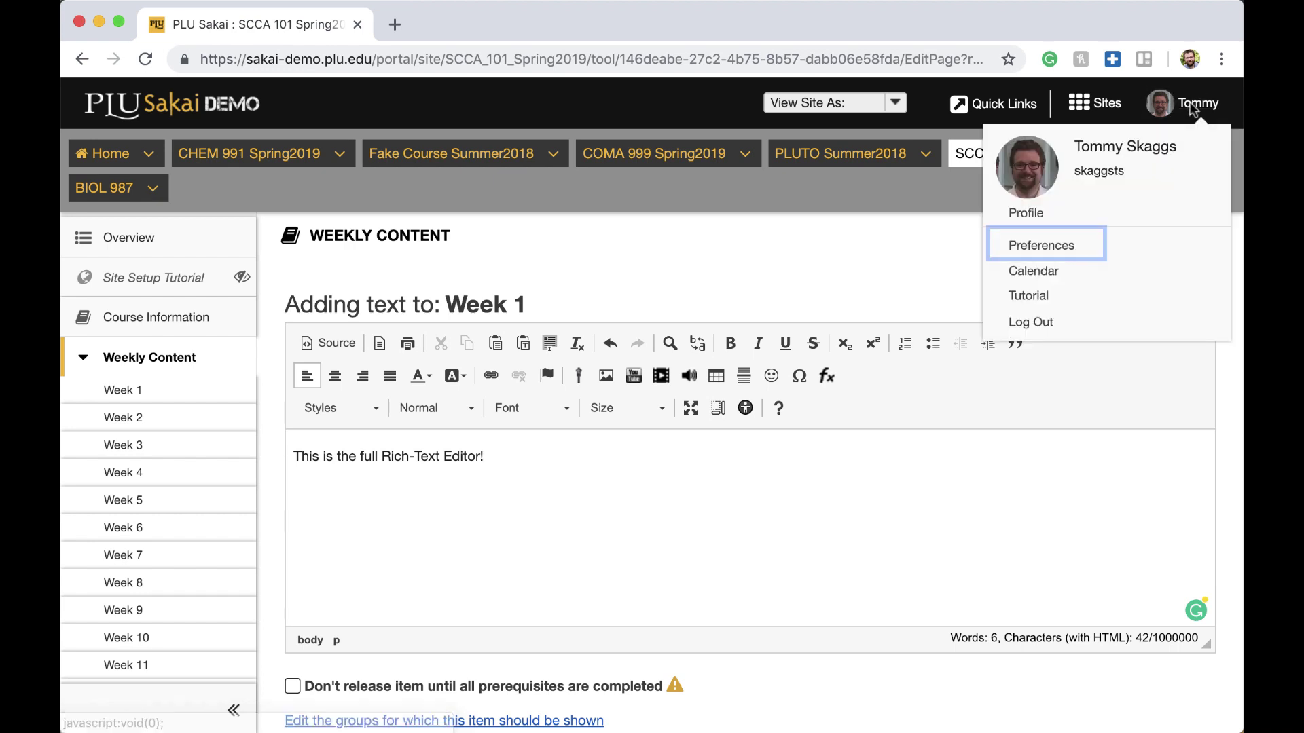
click(1065, 248)
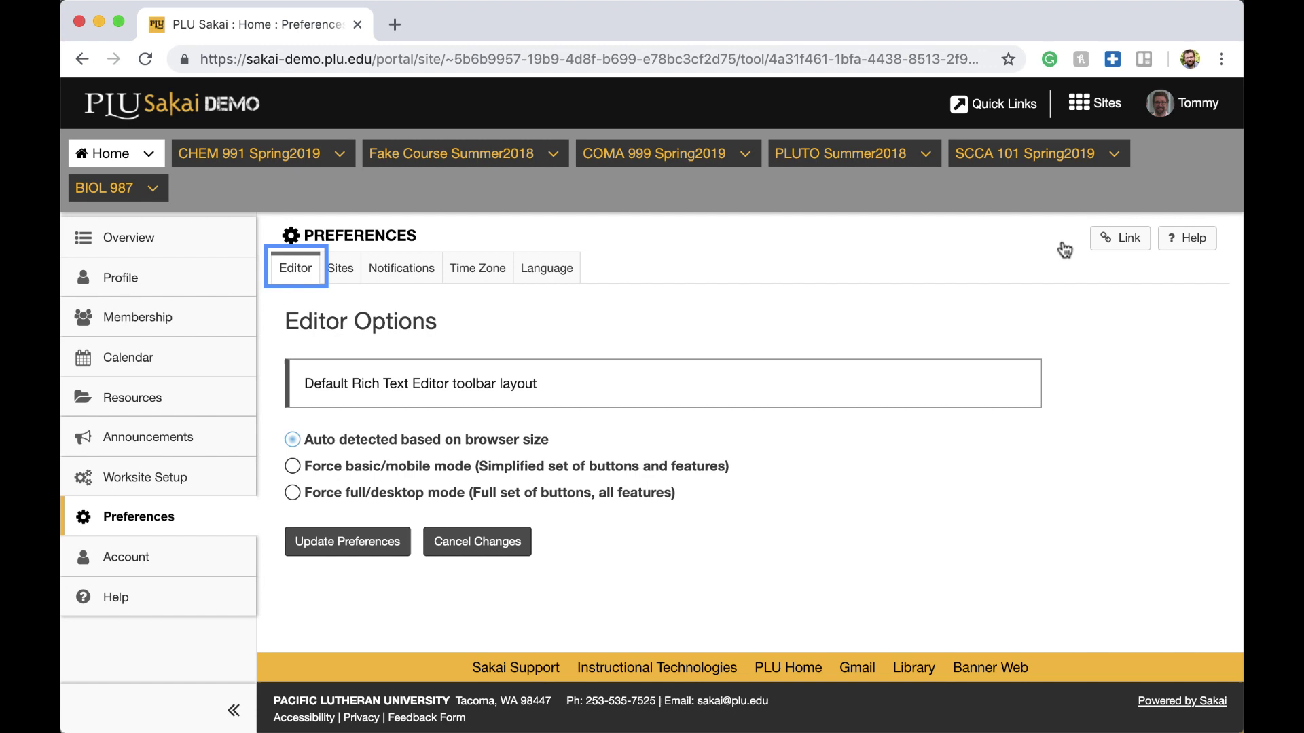
click(292, 466)
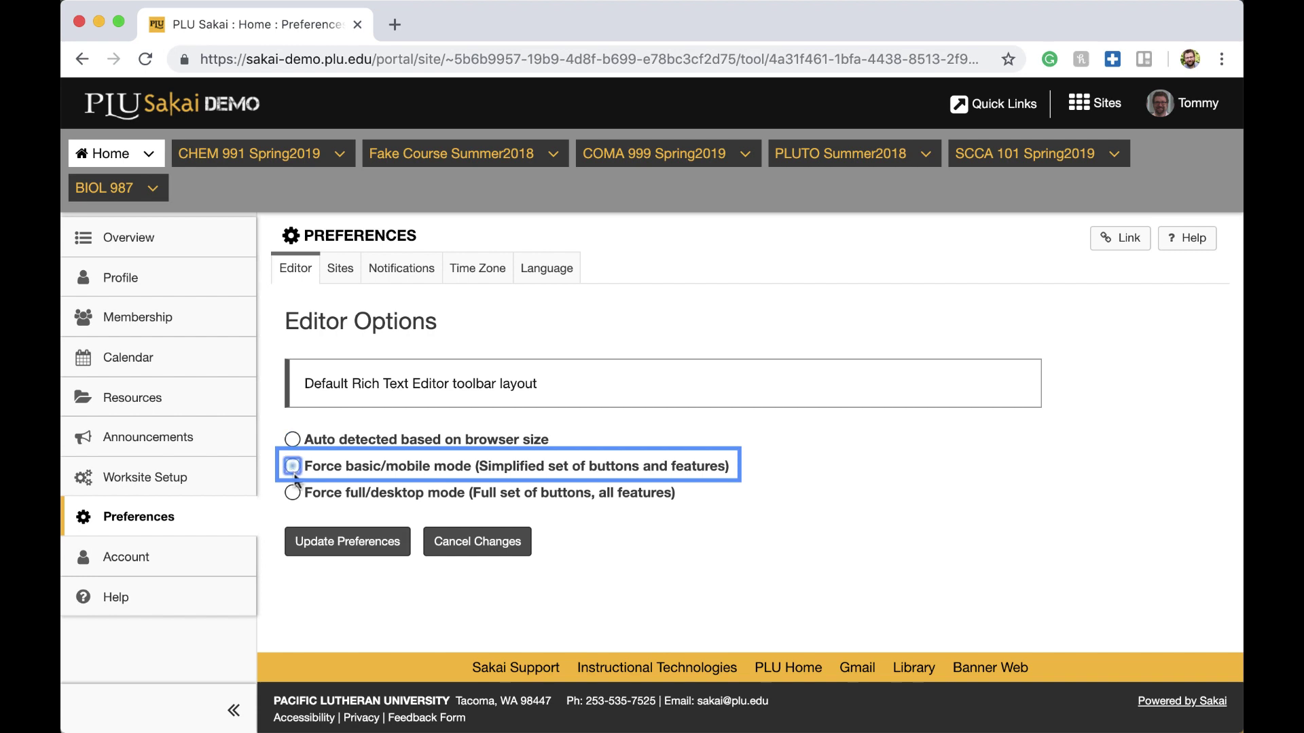
click(332, 547)
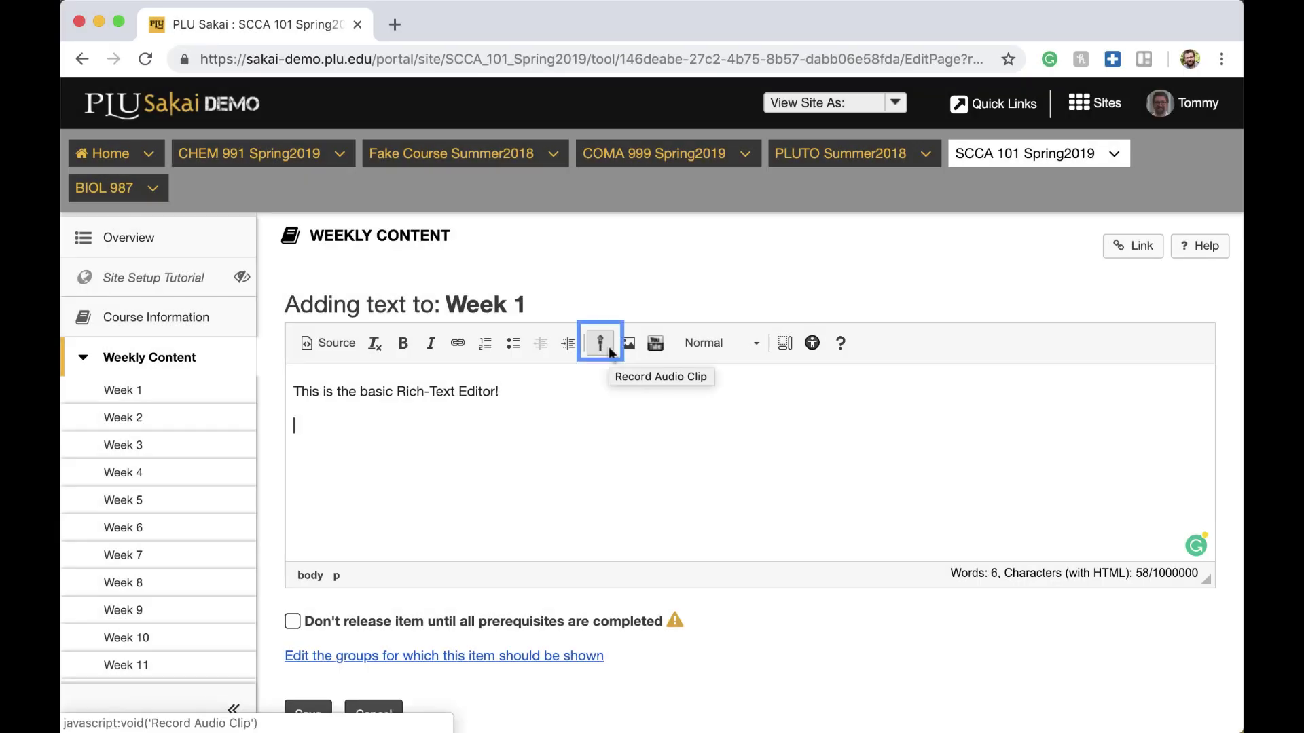
Record a 4-second audio clip, post it into the Week 1 text item, and save.
click(609, 349)
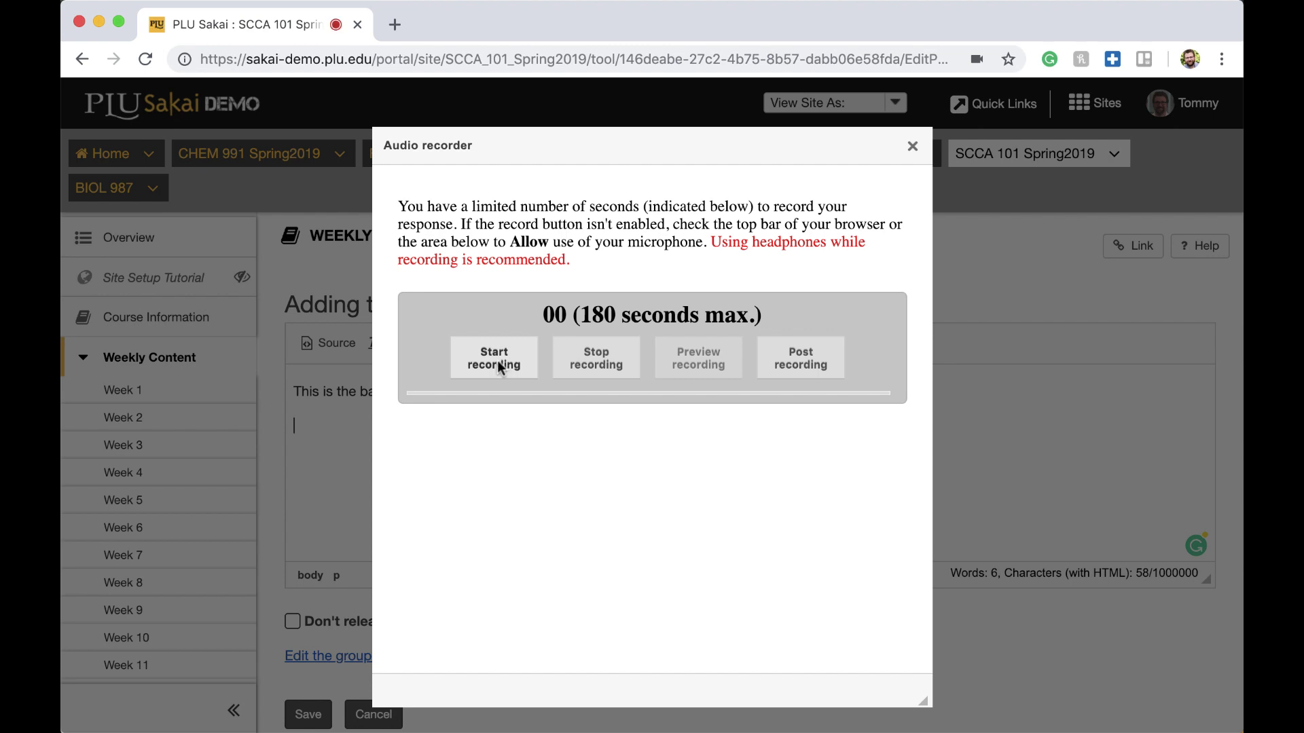
click(499, 365)
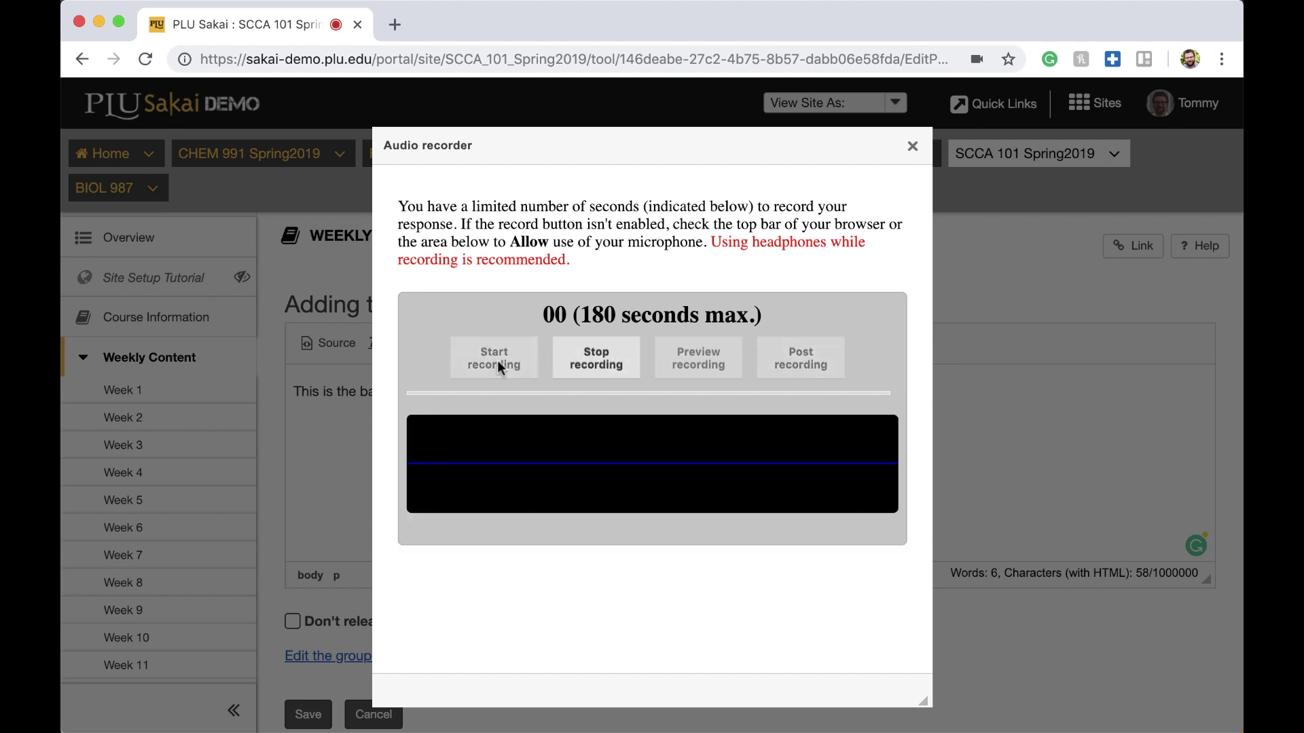
click(582, 367)
click(779, 359)
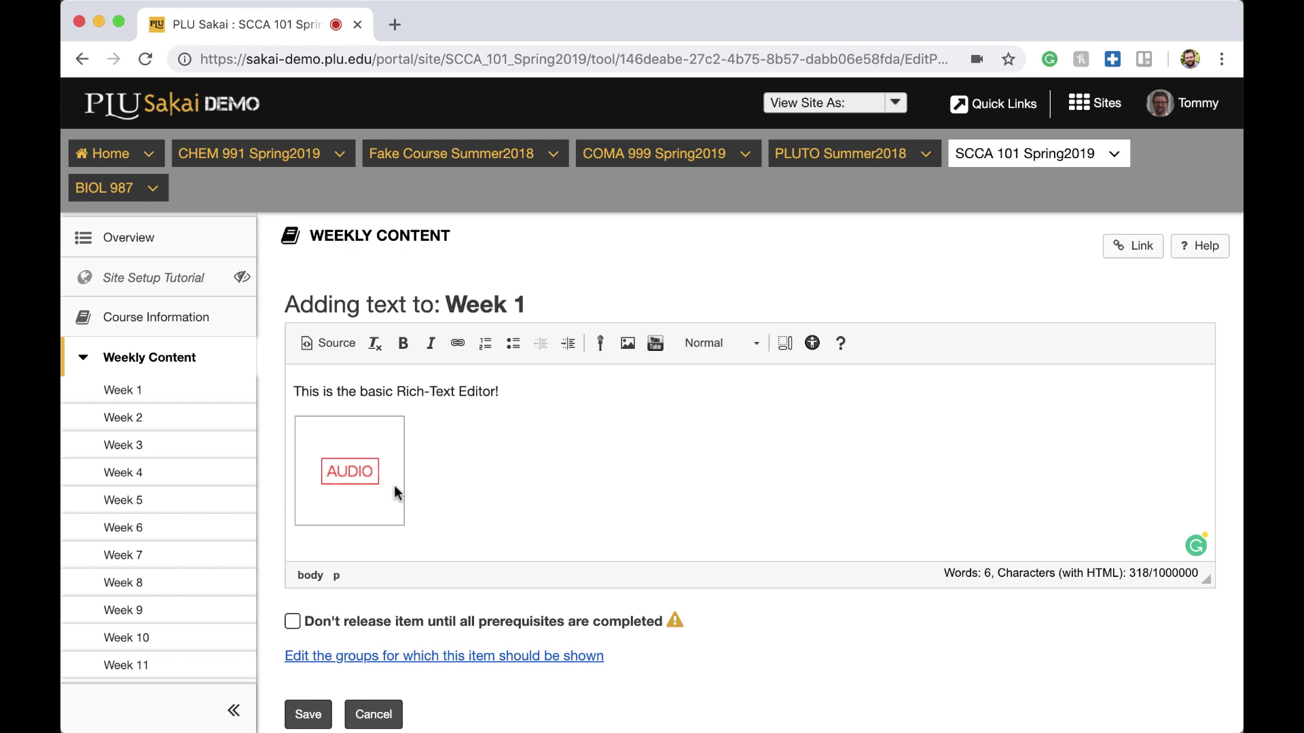
click(308, 714)
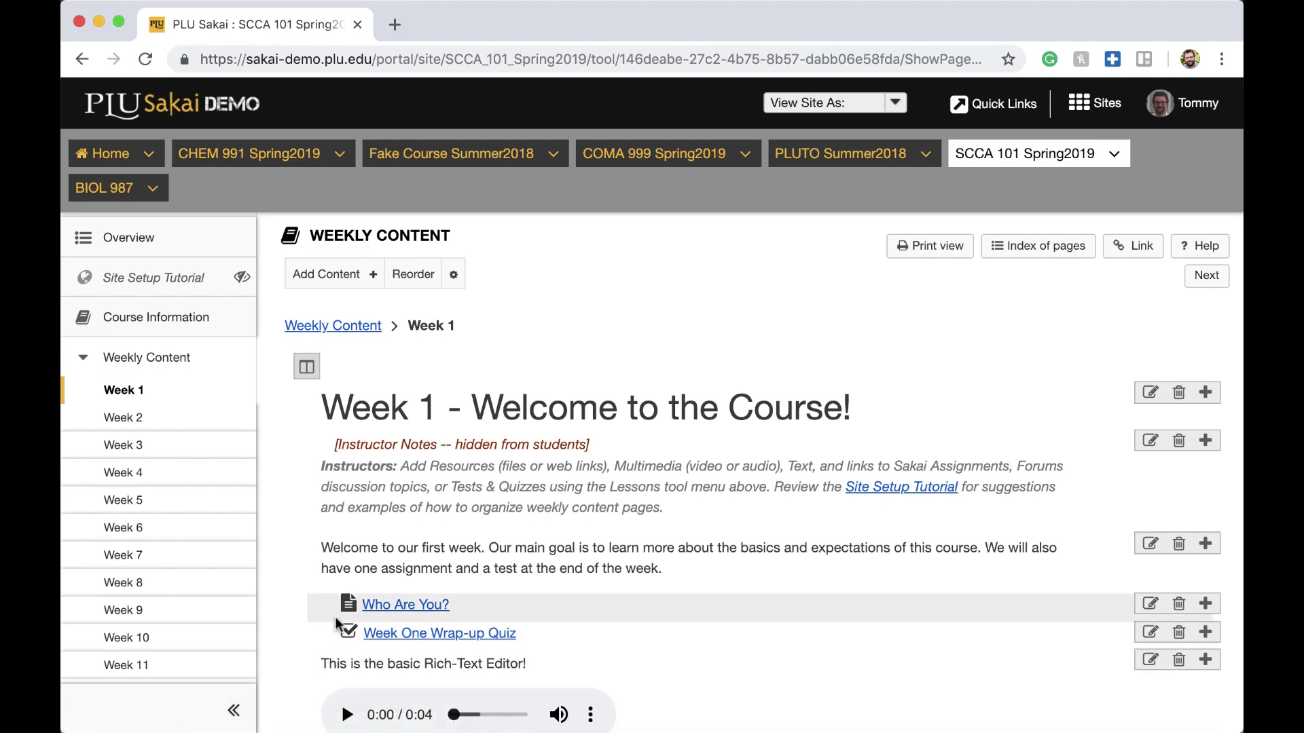
Open the returned 'Who Are You?' assignment and scroll down to the instructor's audio comment.
scroll(335, 616, down, 3)
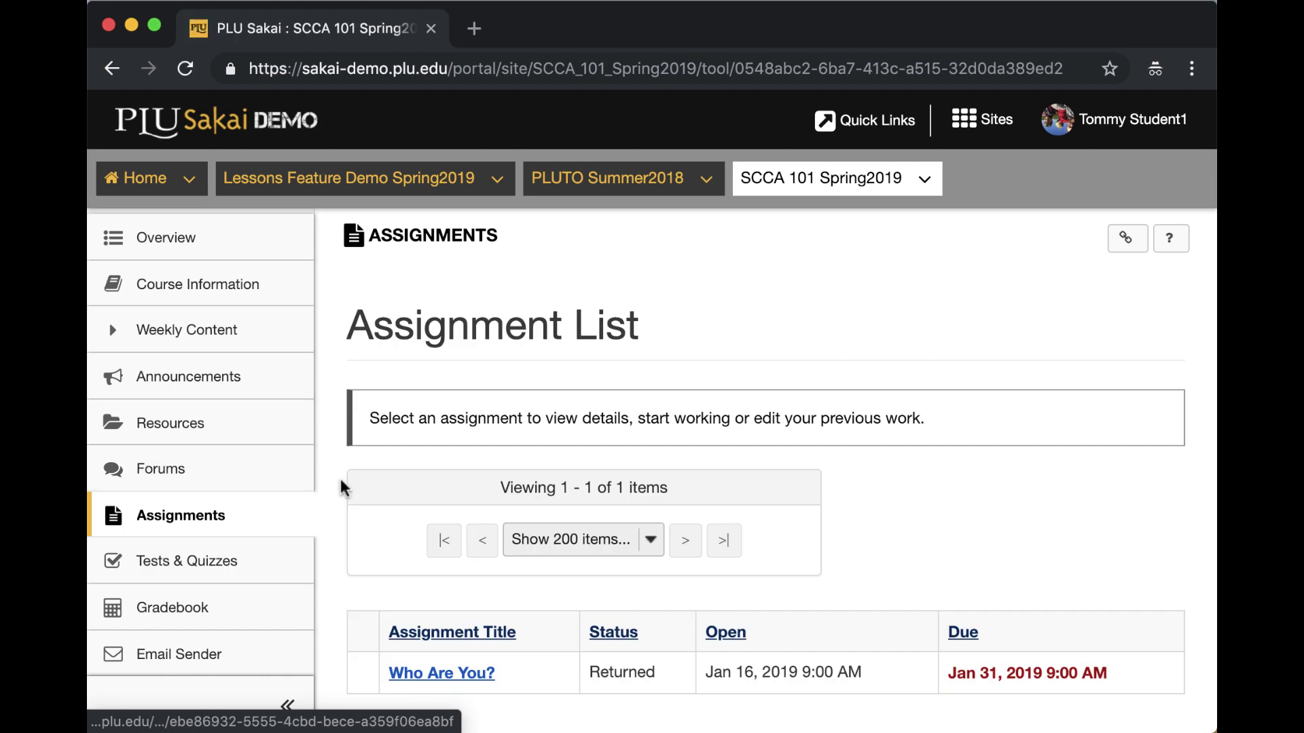
scroll(354, 493, down, 1)
click(462, 616)
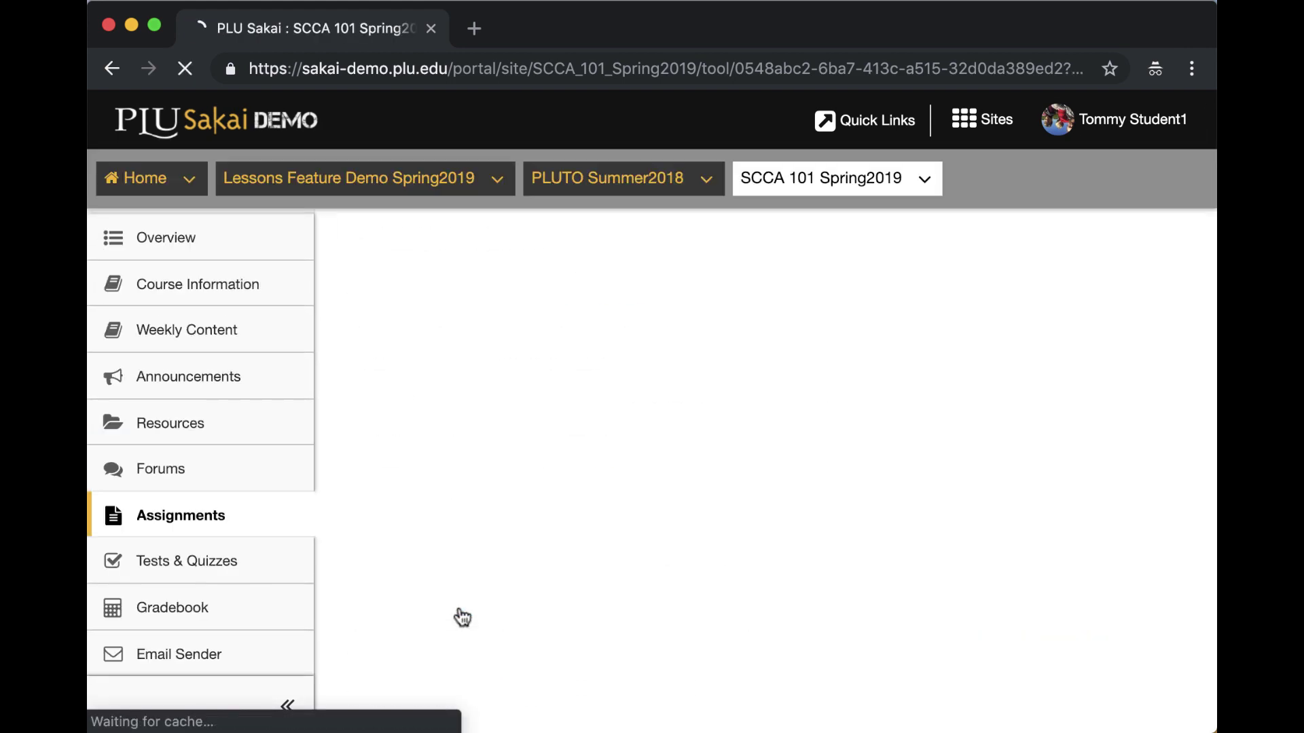
scroll(516, 531, down, 5)
scroll(518, 530, down, 2)
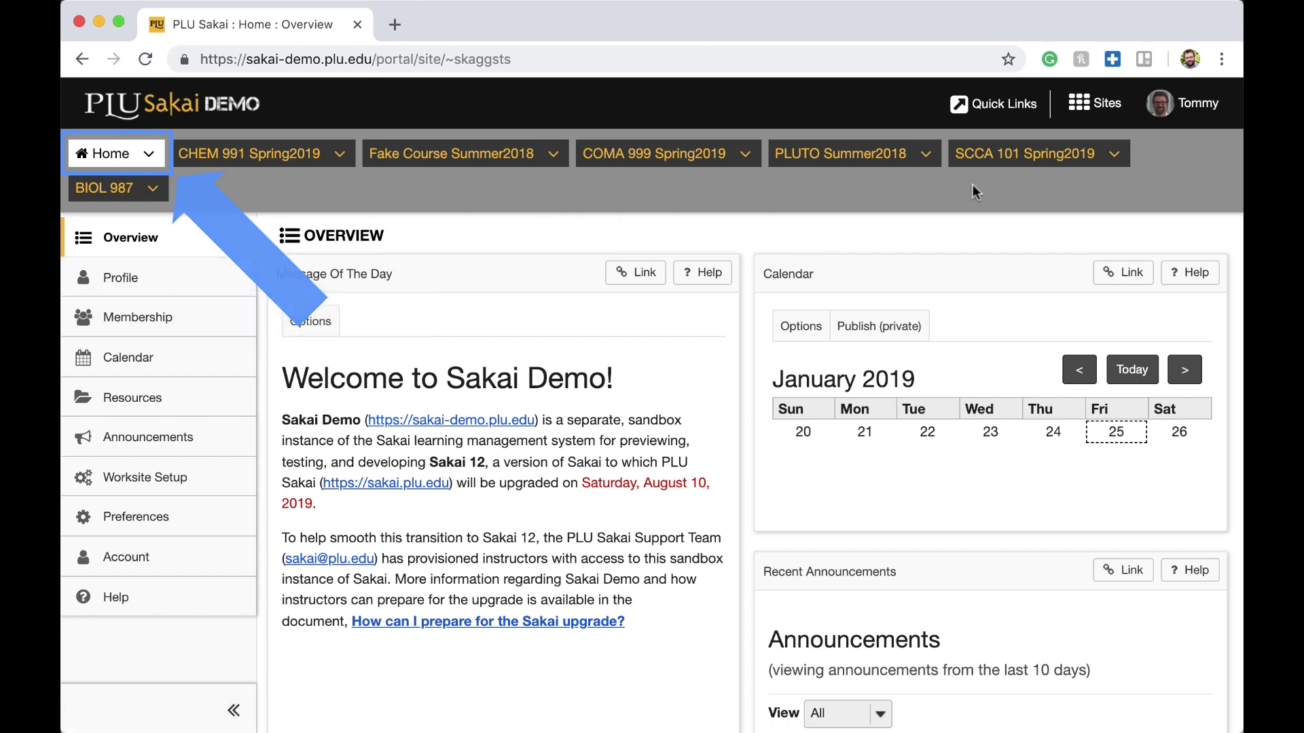
Switch to the SCCA 101 Spring2019 site tab and open its Overview page.
click(1016, 163)
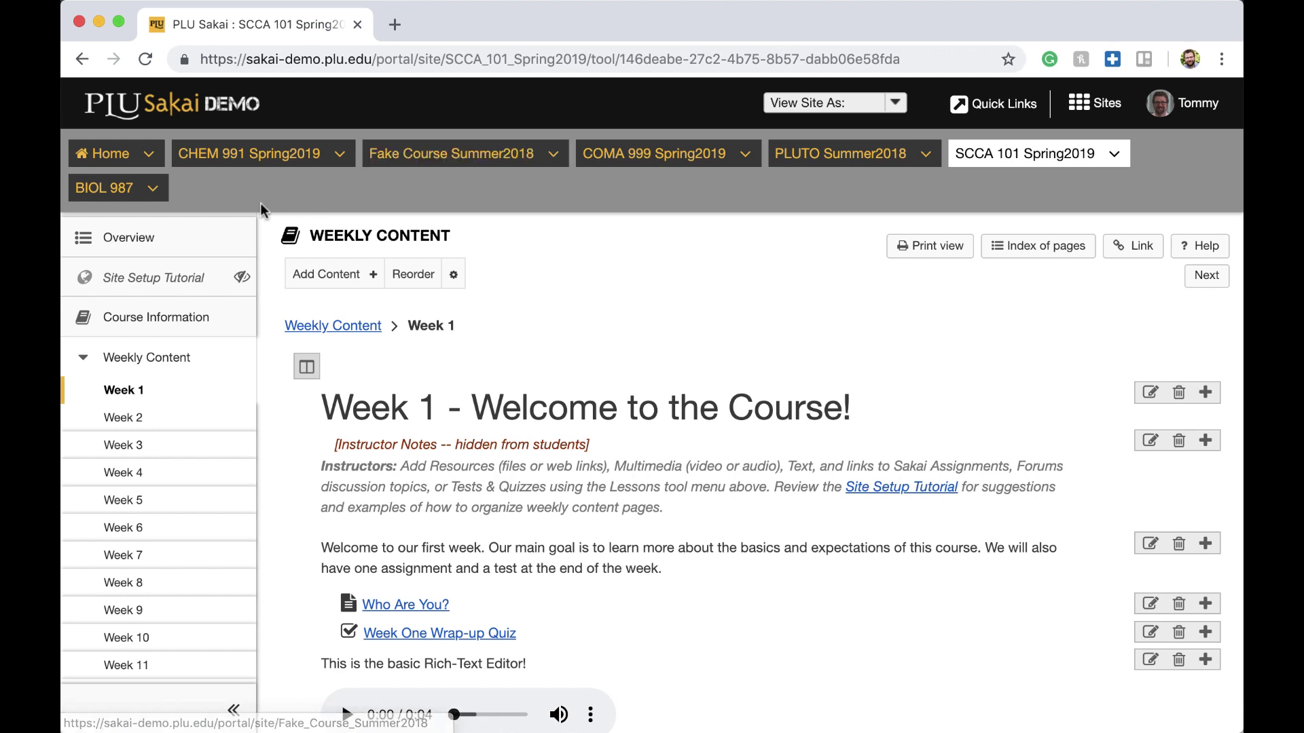
click(169, 243)
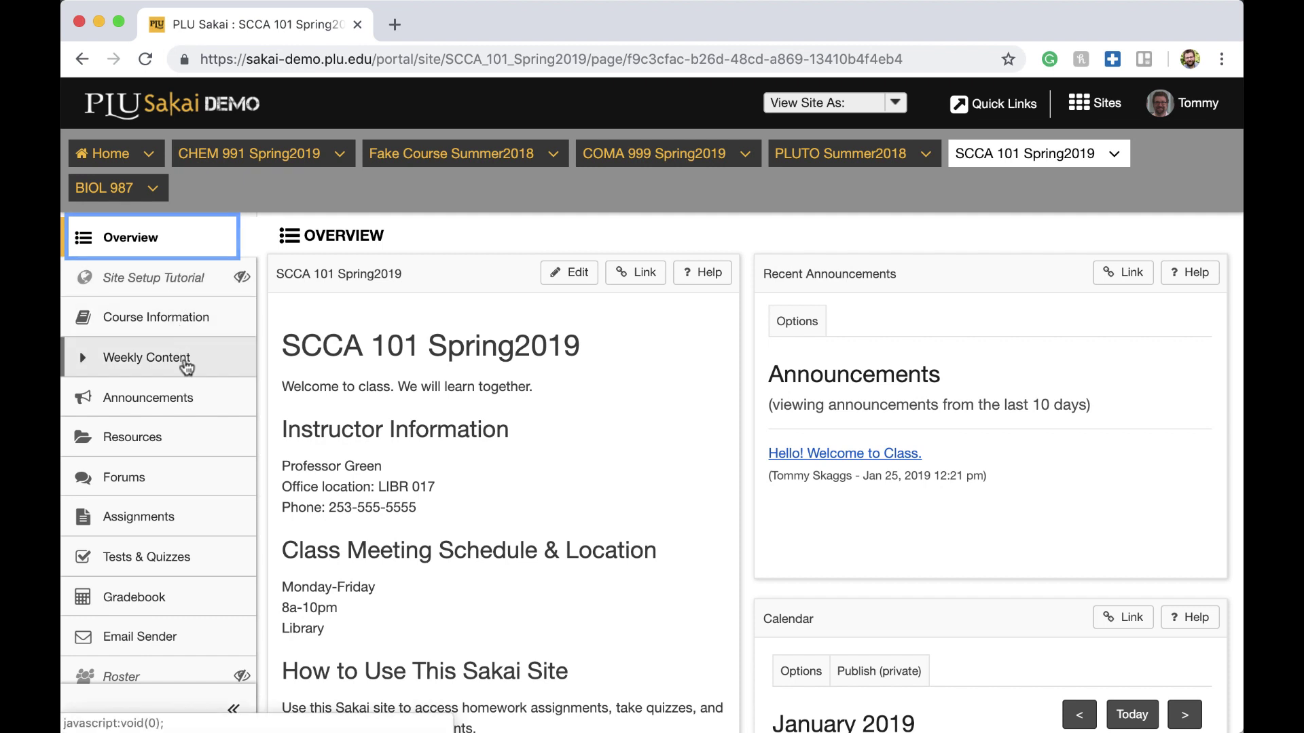
Open Email Sender for SCCA 101 Spring2019, scroll through its compose form, then go to Calendar.
click(191, 645)
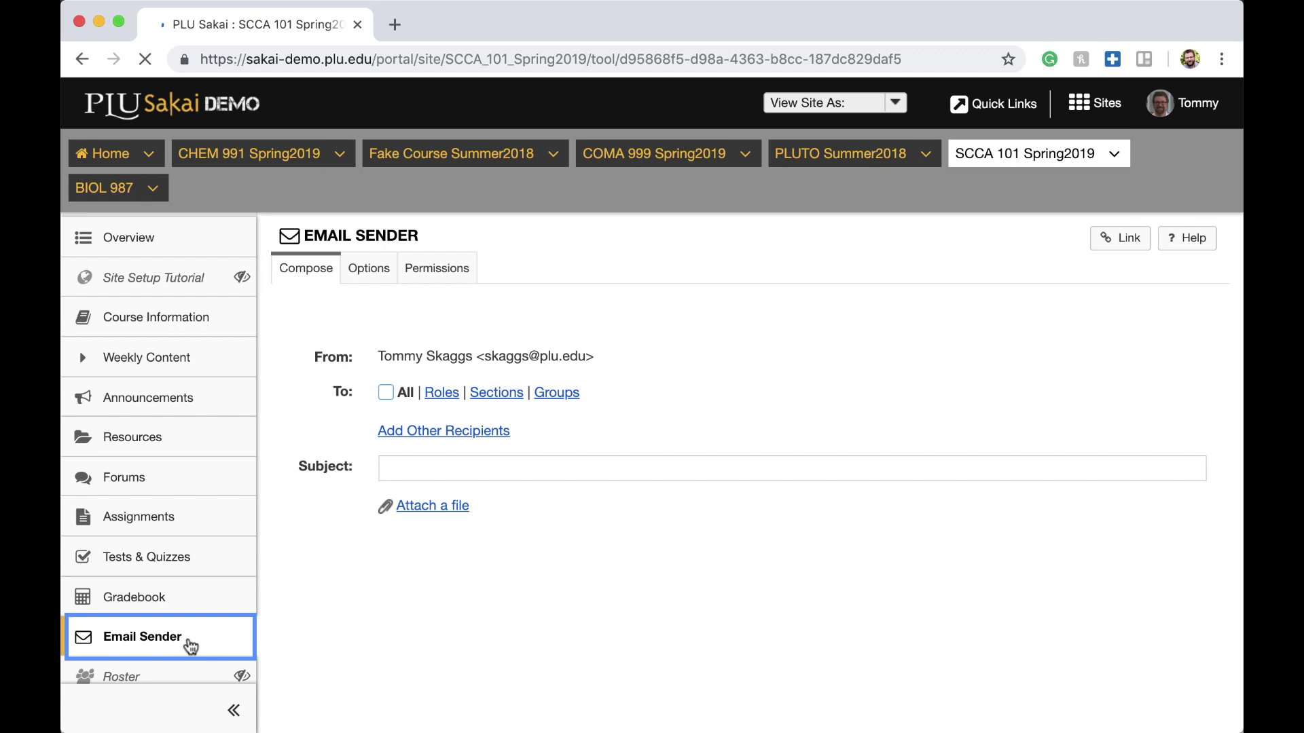
scroll(343, 557, down, 2)
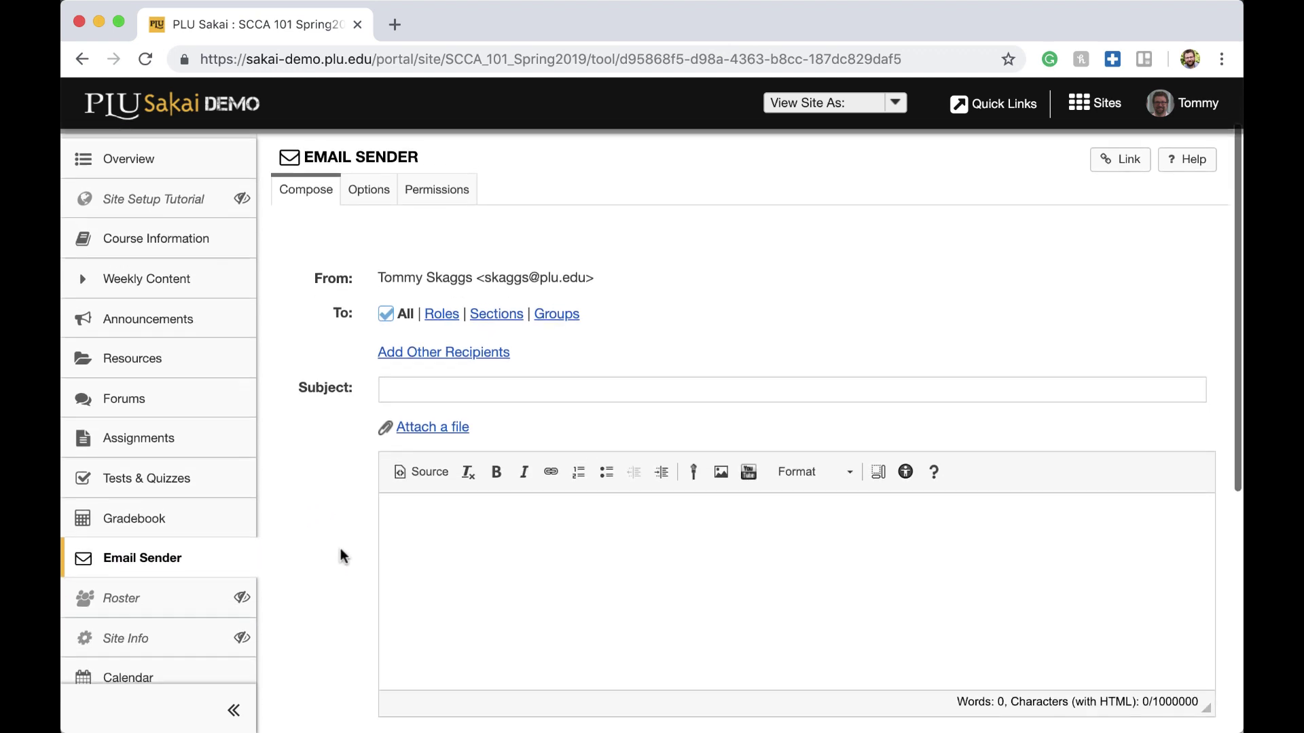
scroll(343, 557, down, 5)
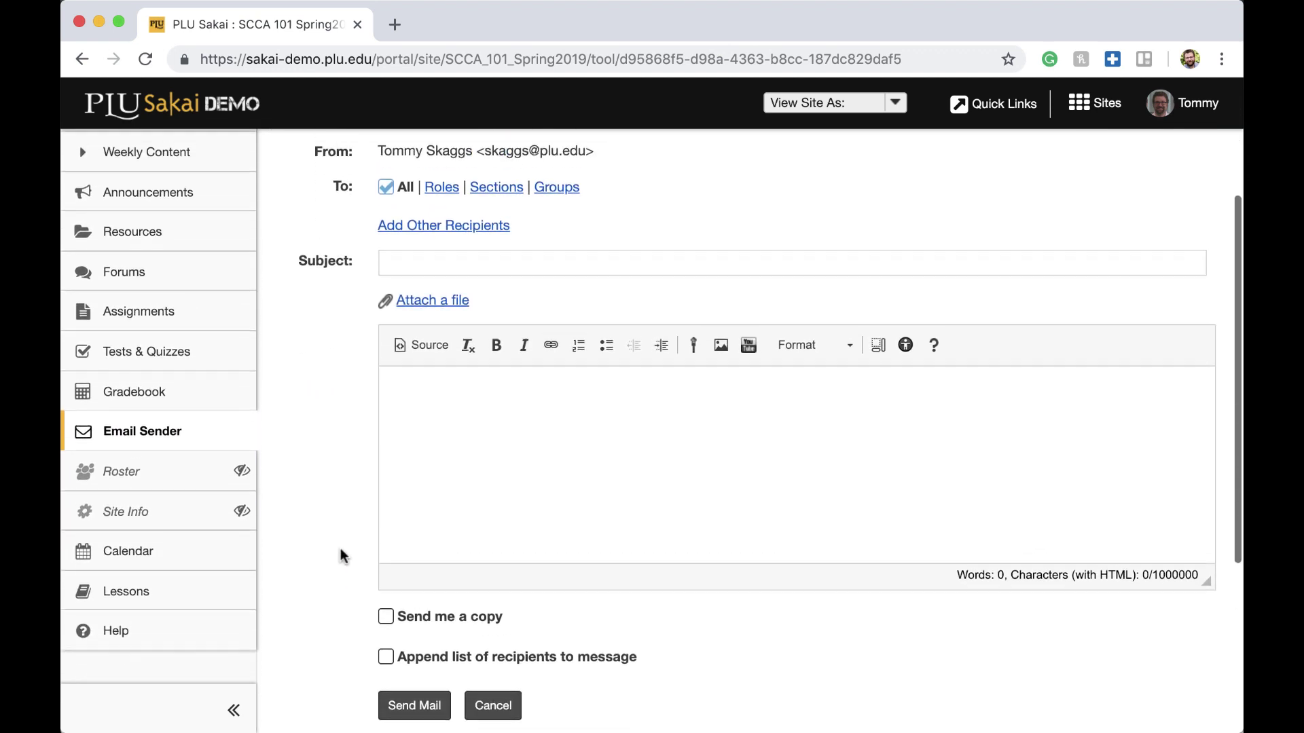
scroll(343, 557, up, 6)
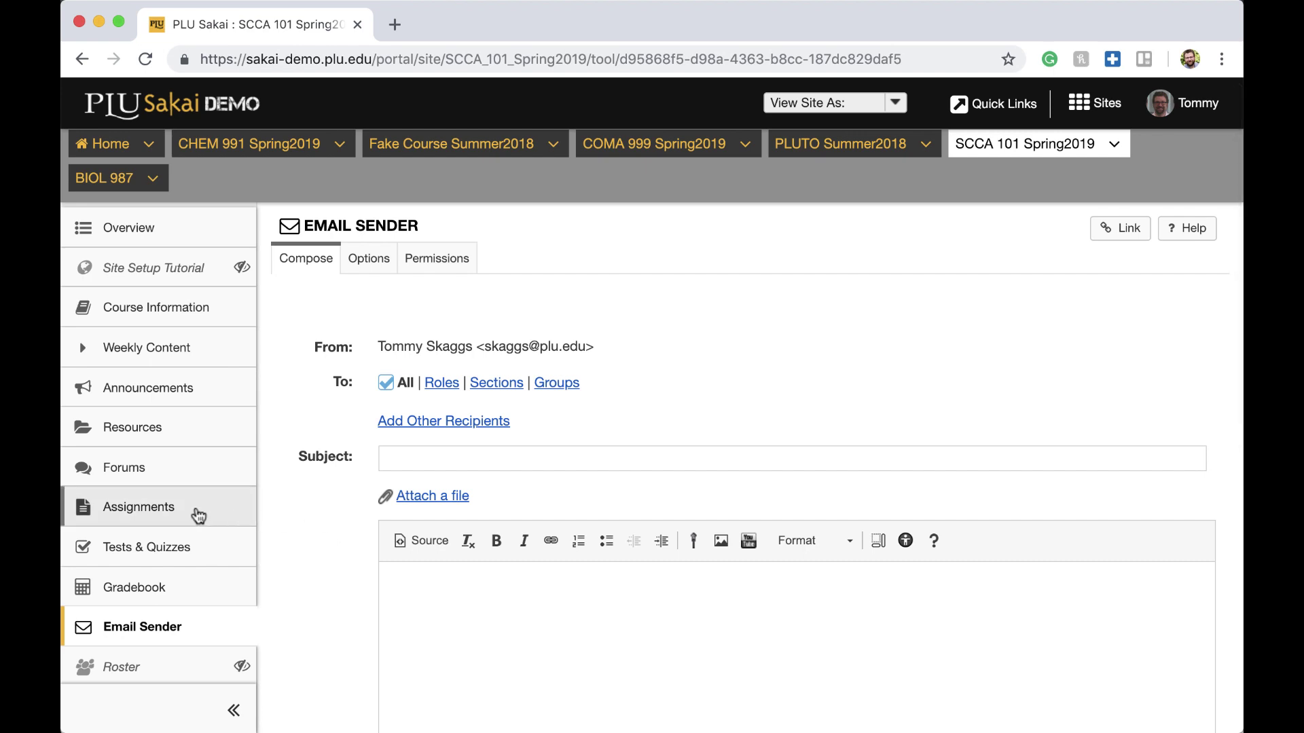
scroll(175, 523, down, 7)
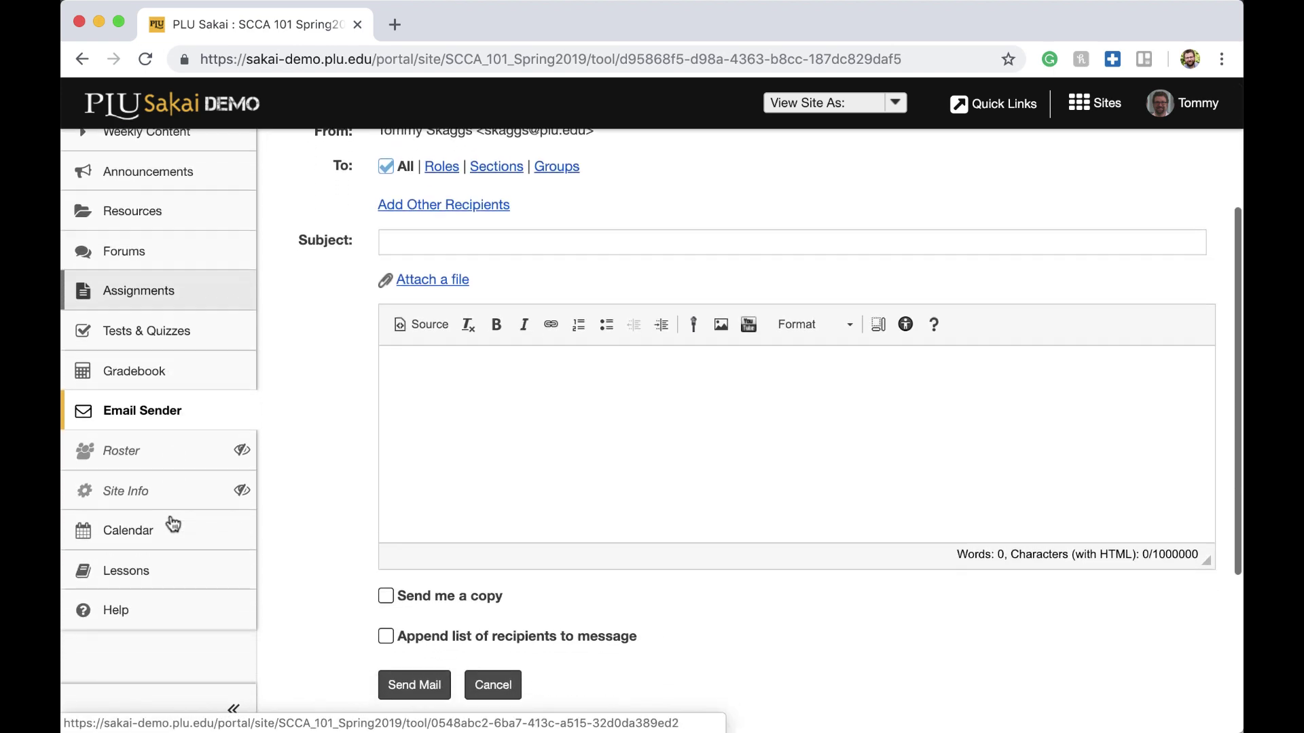
click(167, 529)
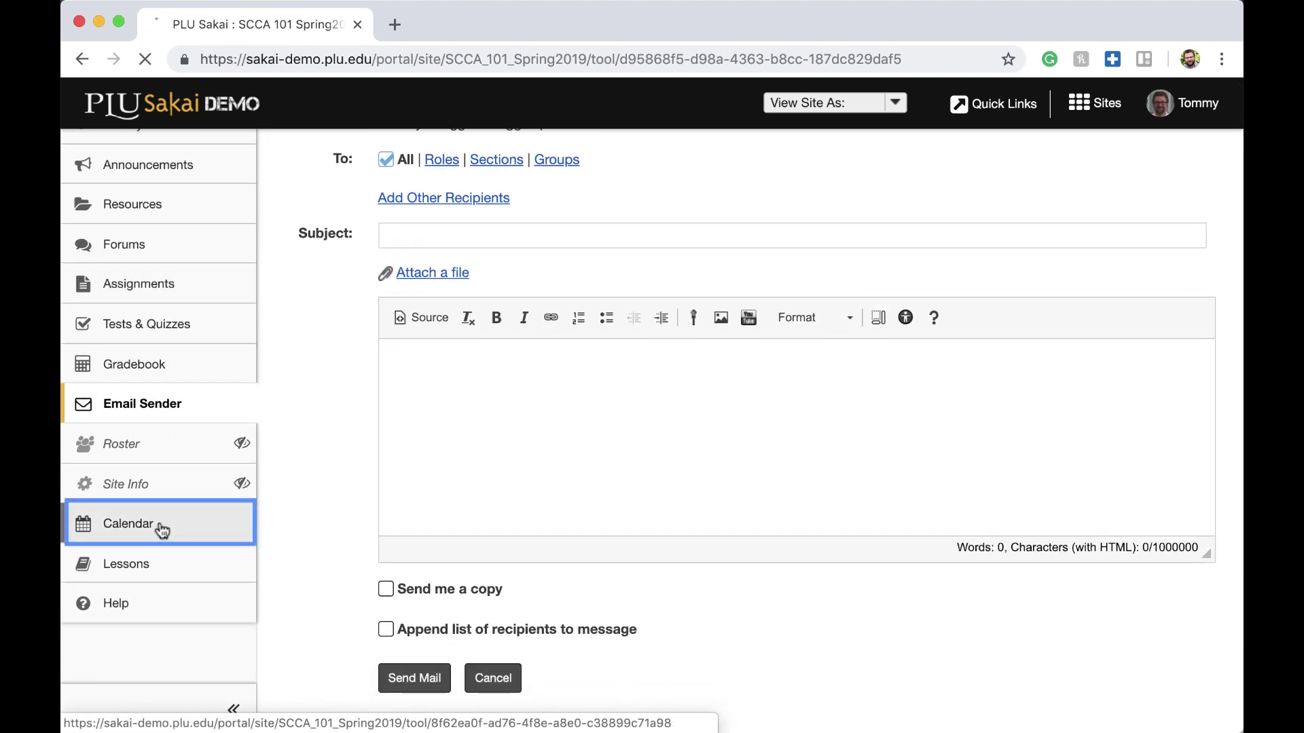